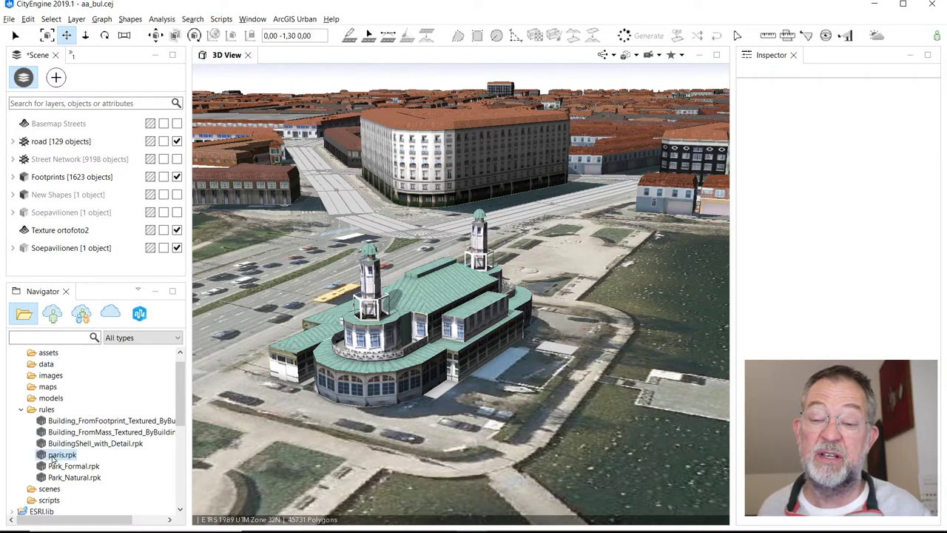
# Step: Search the public ArcGIS Online content for rule packages matching p*
pyautogui.click(114, 314)
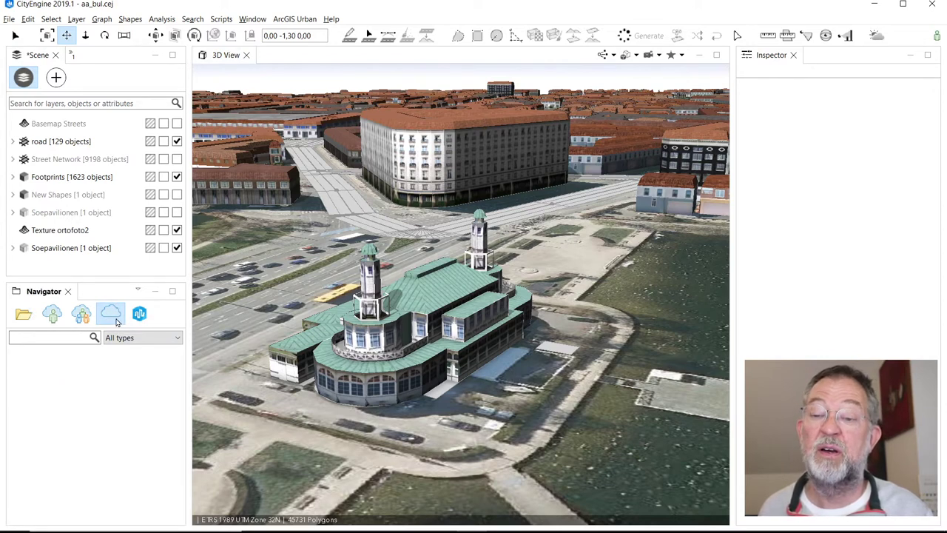
pyautogui.click(63, 337)
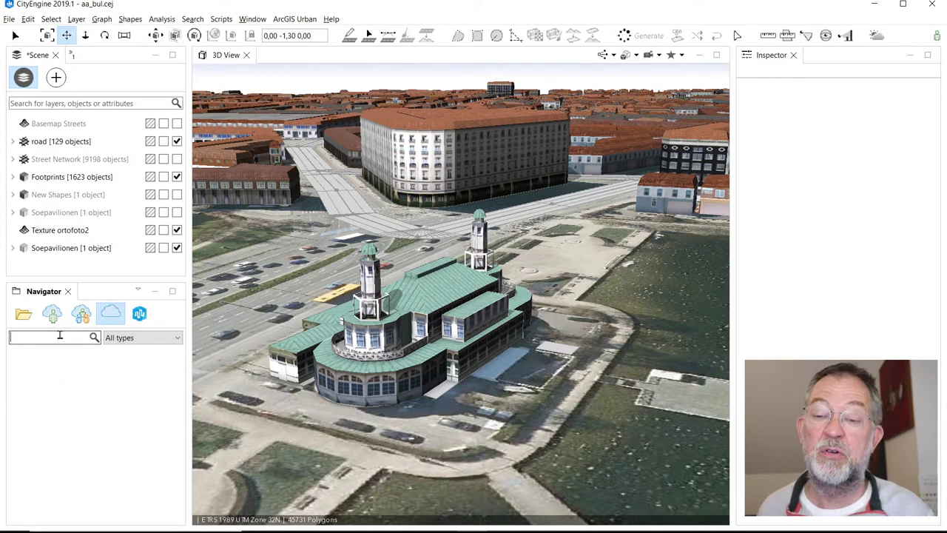
pyautogui.click(153, 340)
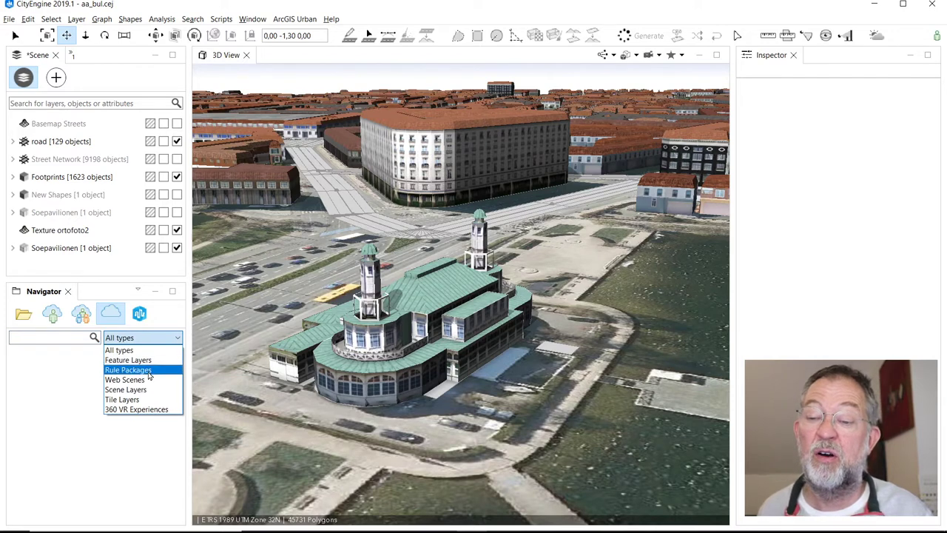
pyautogui.click(141, 370)
pyautogui.click(43, 338)
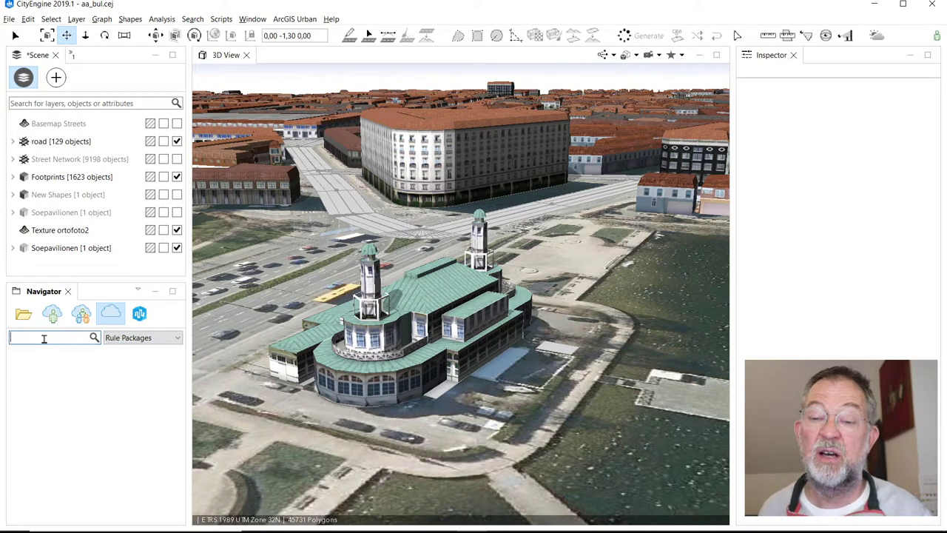
pyautogui.write('p*')
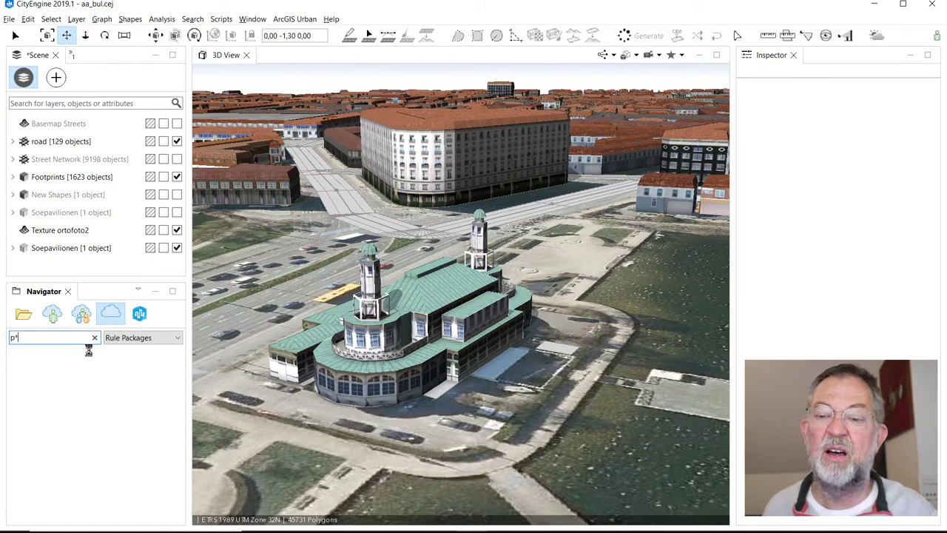
pyautogui.press('Return')
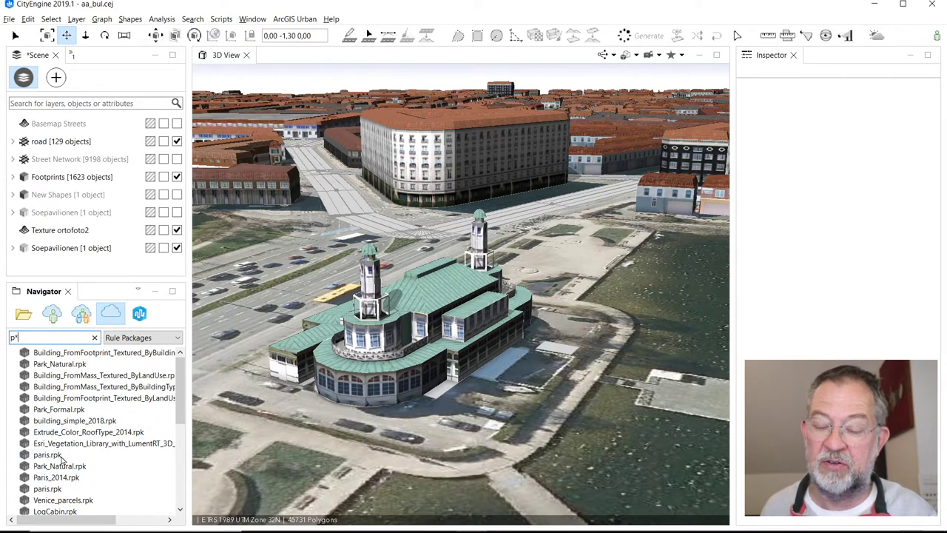
# Step: Assign the local paris.rpk from the common rules folder to the long low building beside the road junction
pyautogui.click(23, 313)
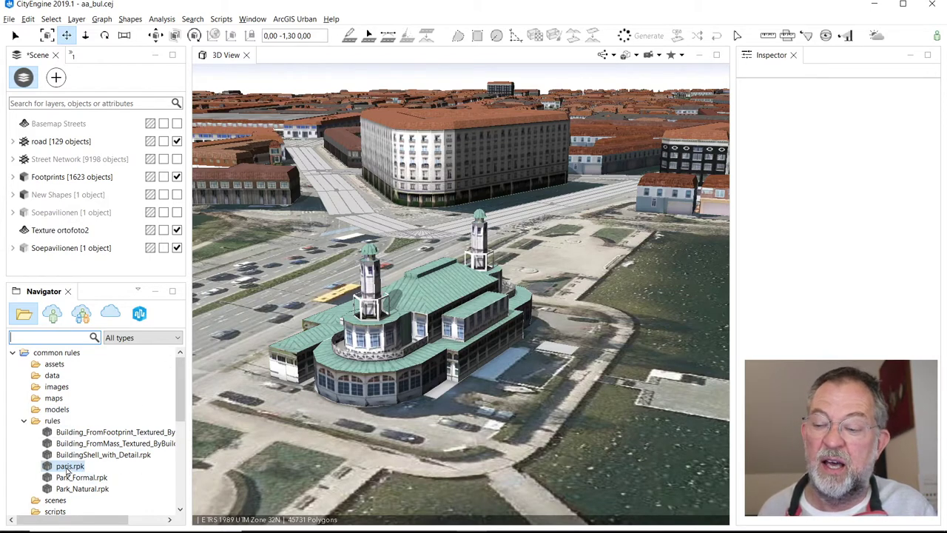
pyautogui.click(201, 274)
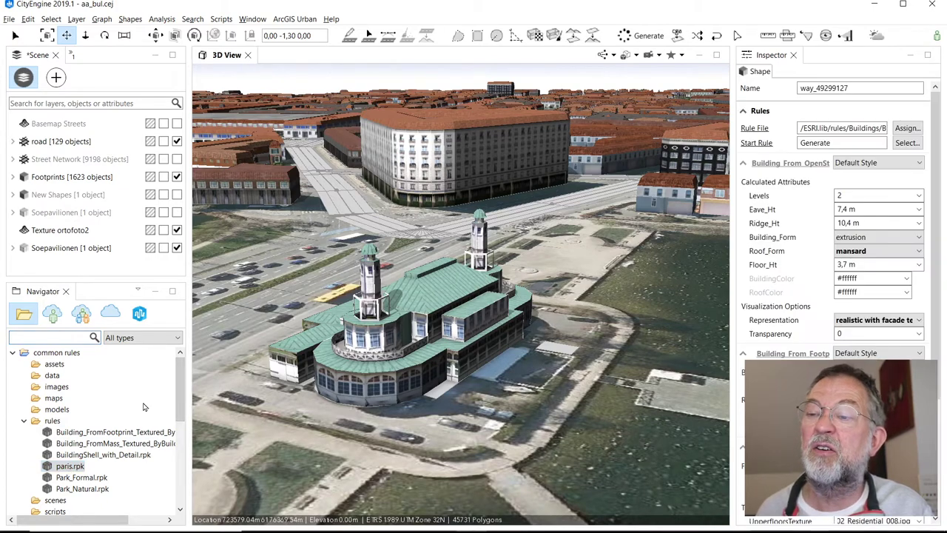
pyautogui.click(71, 468)
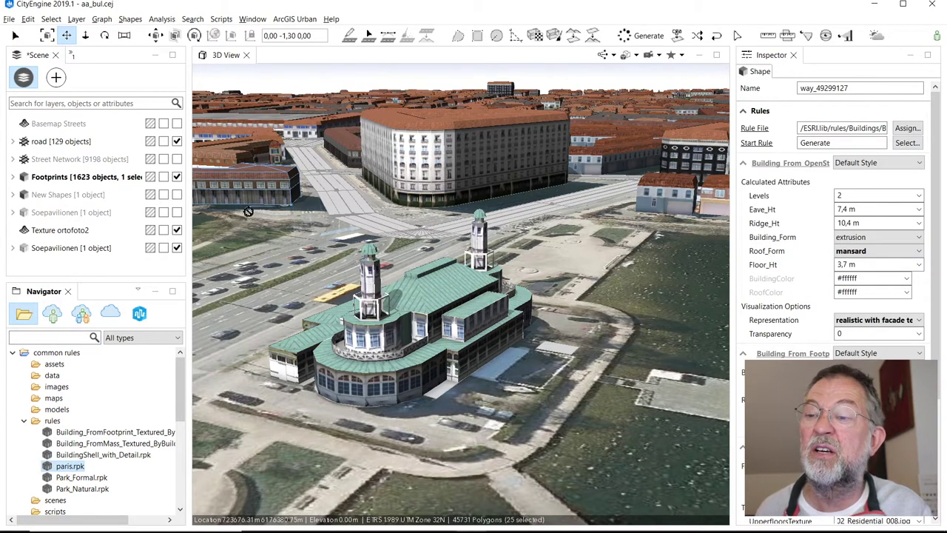
pyautogui.moveTo(249, 210); pyautogui.dragTo(246, 207)
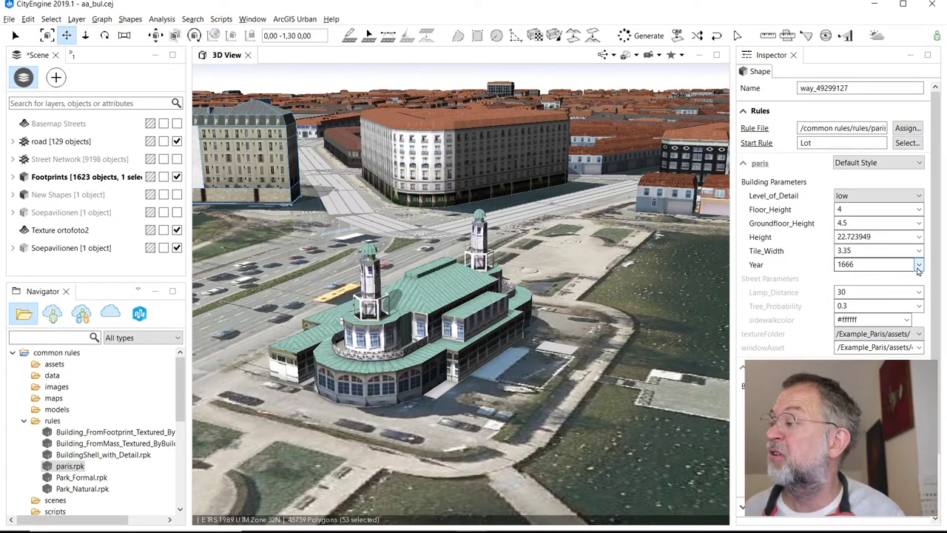
# Step: Try the year 1941 on the selected building, and set its Year parameter to 1600
pyautogui.click(918, 267)
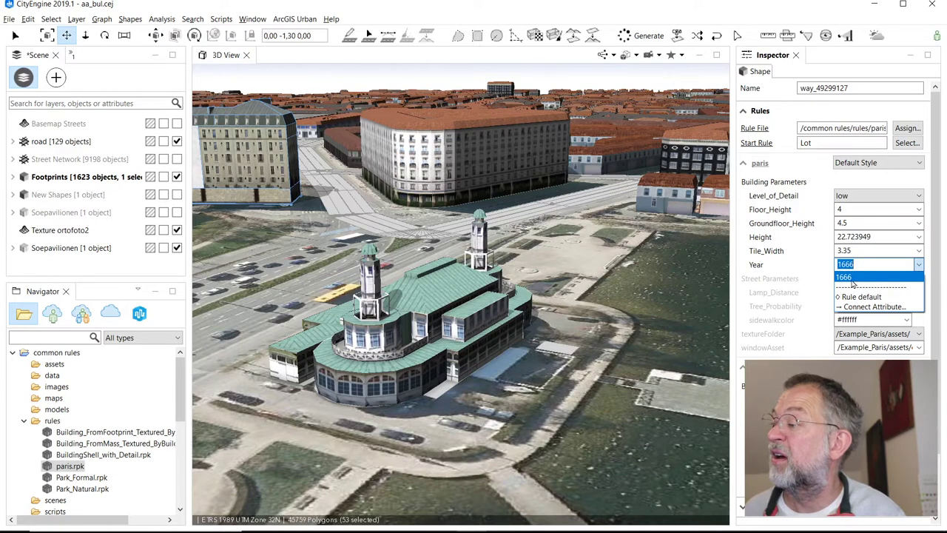
pyautogui.click(853, 277)
pyautogui.moveTo(853, 275); pyautogui.dragTo(911, 278)
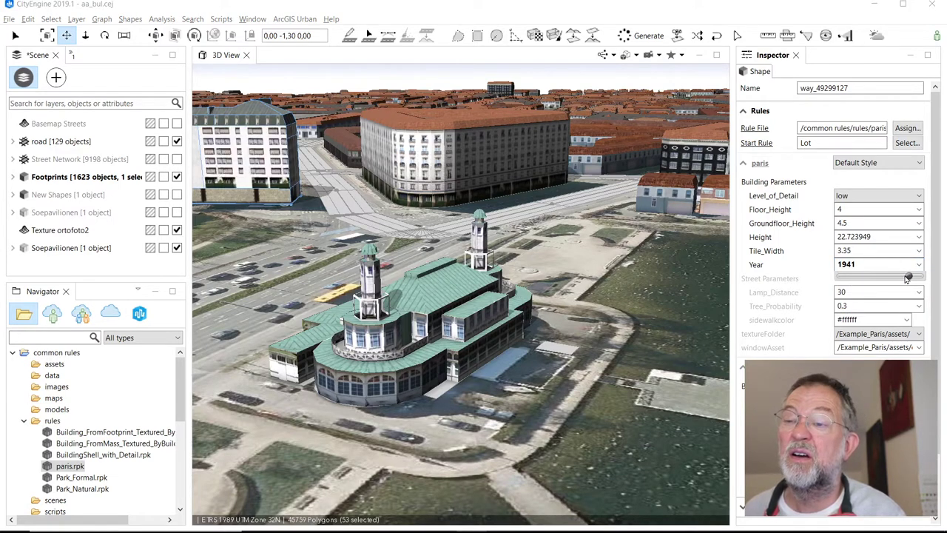
pyautogui.moveTo(907, 277); pyautogui.dragTo(840, 282)
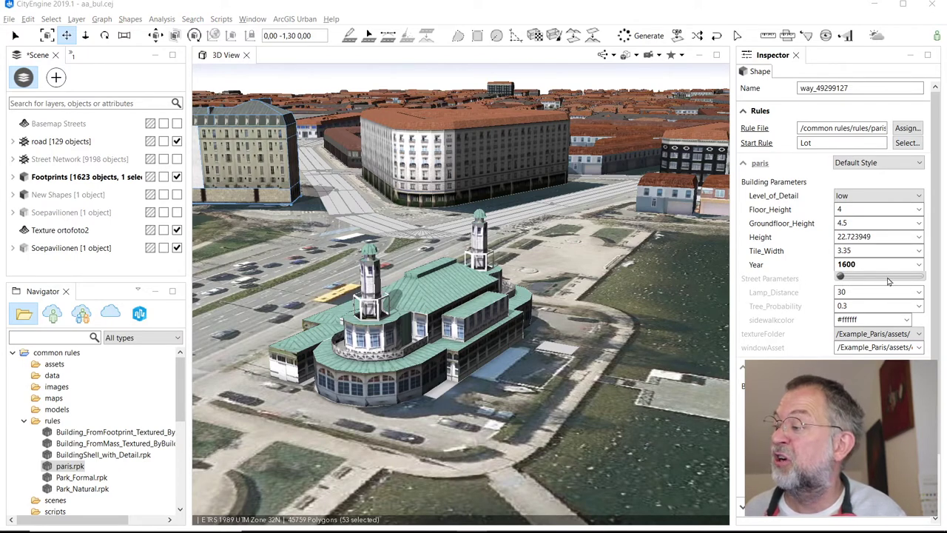
pyautogui.doubleClick(871, 268)
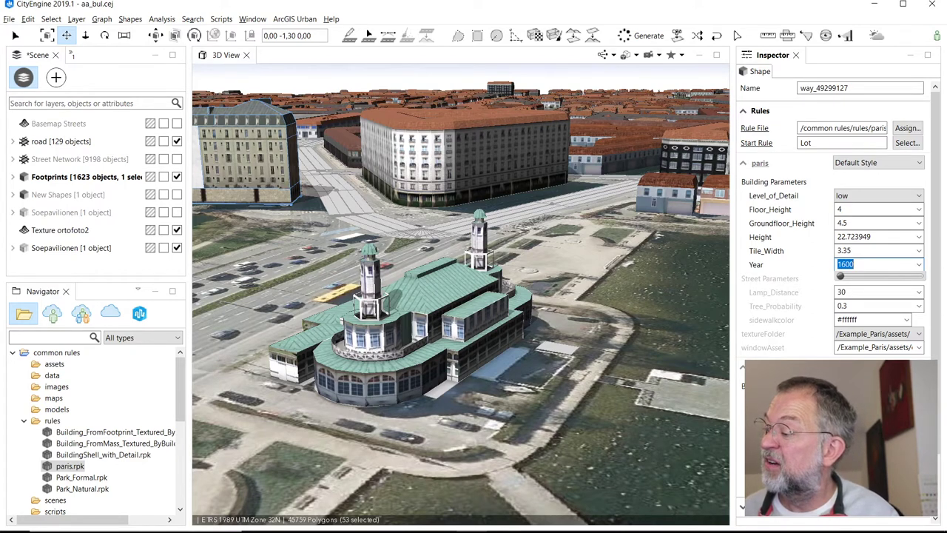
pyautogui.press('Return')
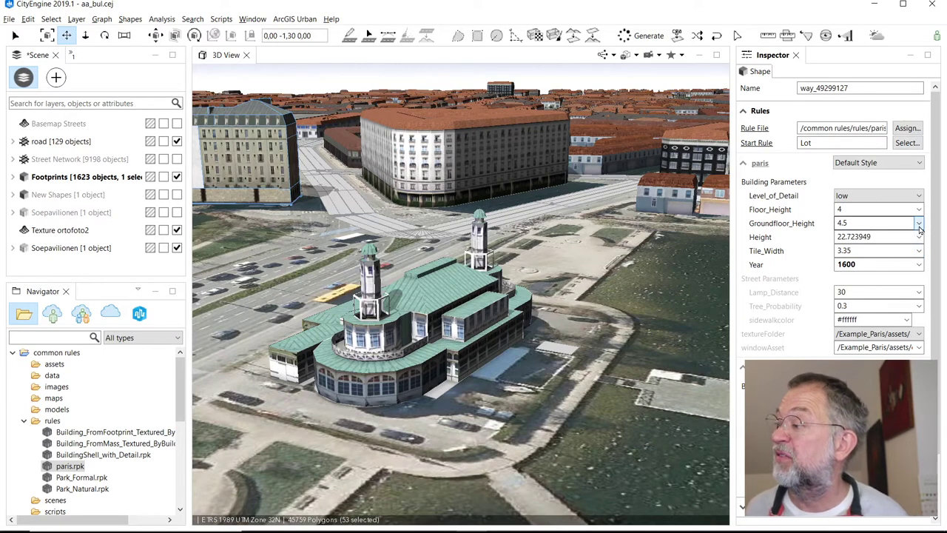
pyautogui.click(919, 224)
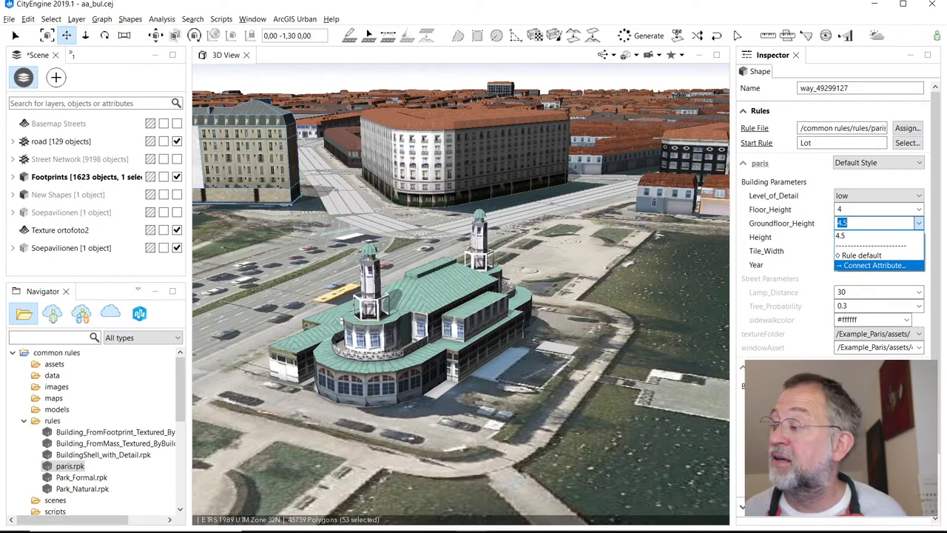
pyautogui.press('Escape')
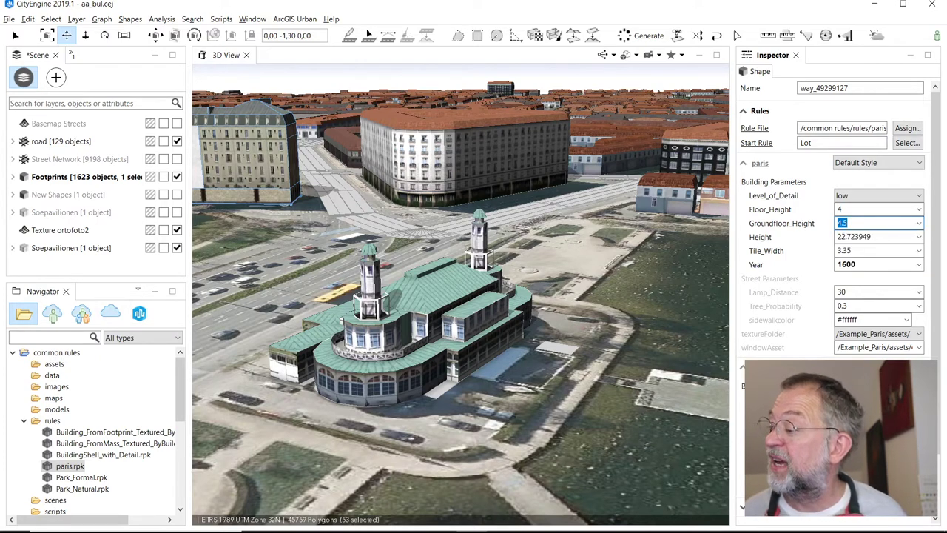
pyautogui.press('Return')
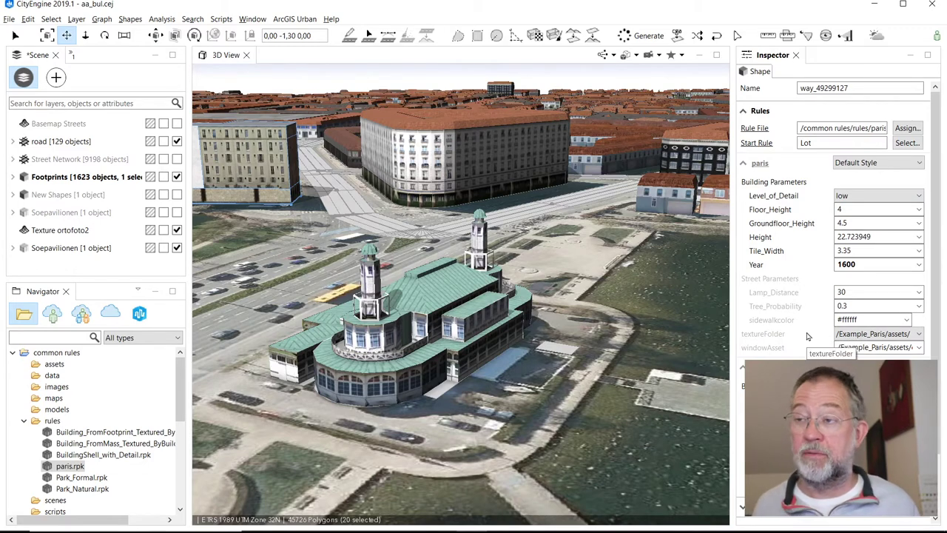
# Step: Switch to QGIS and open the attribute table of the 3dBuildings layer
pyautogui.hotkey('alt', 'Tab')
pyautogui.hotkey('alt', 'Tab')
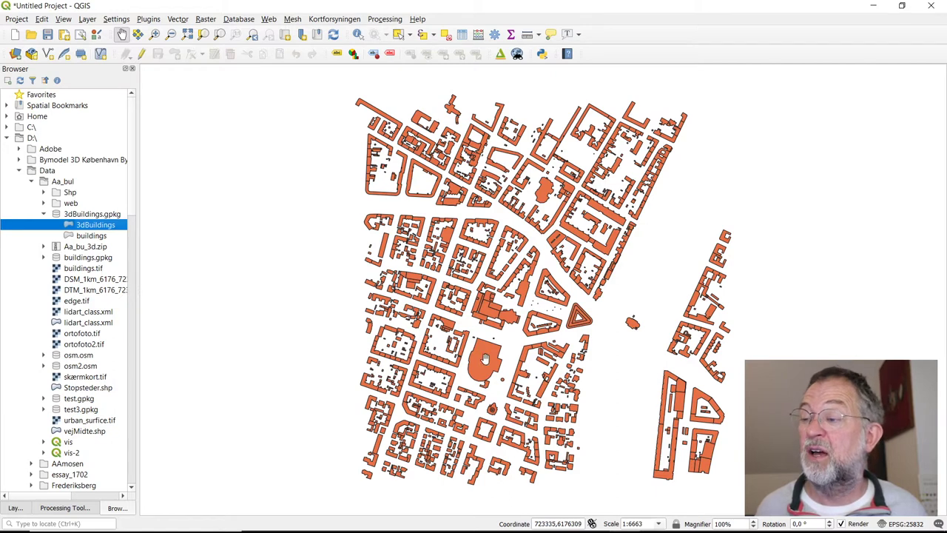
pyautogui.scroll(1, 448, 318)
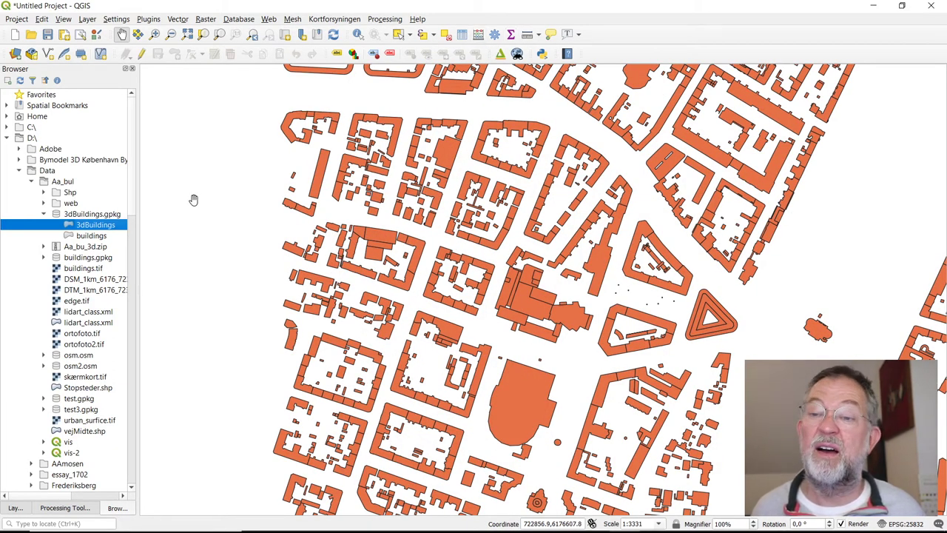
pyautogui.click(15, 508)
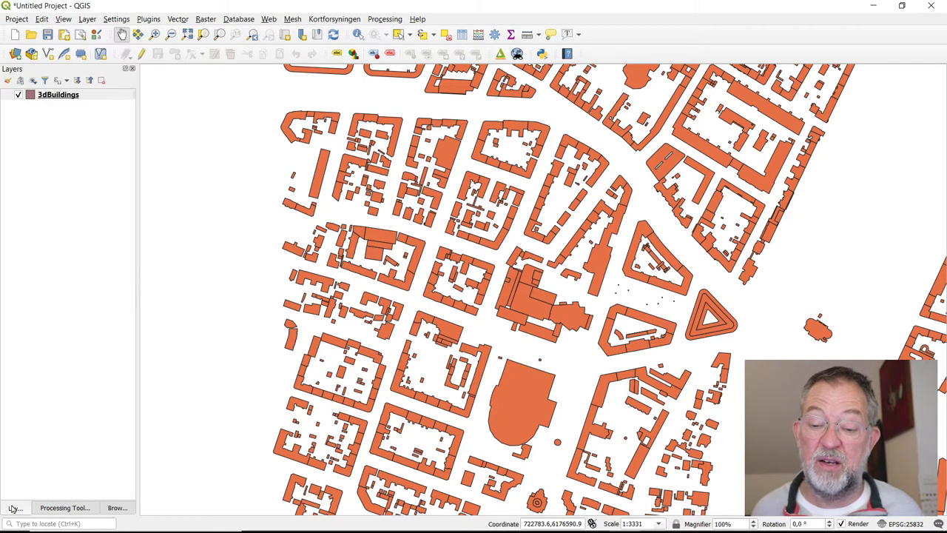
pyautogui.rightClick(67, 99)
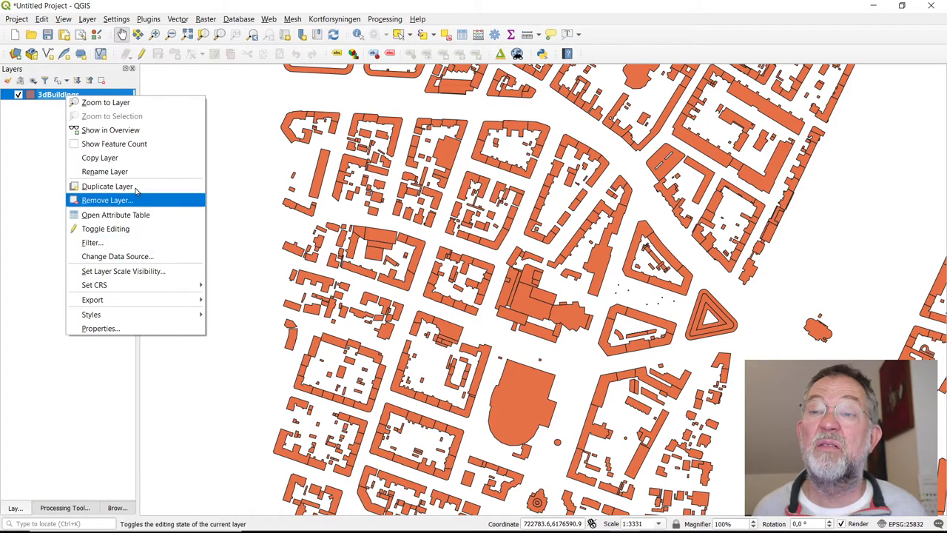
pyautogui.click(139, 215)
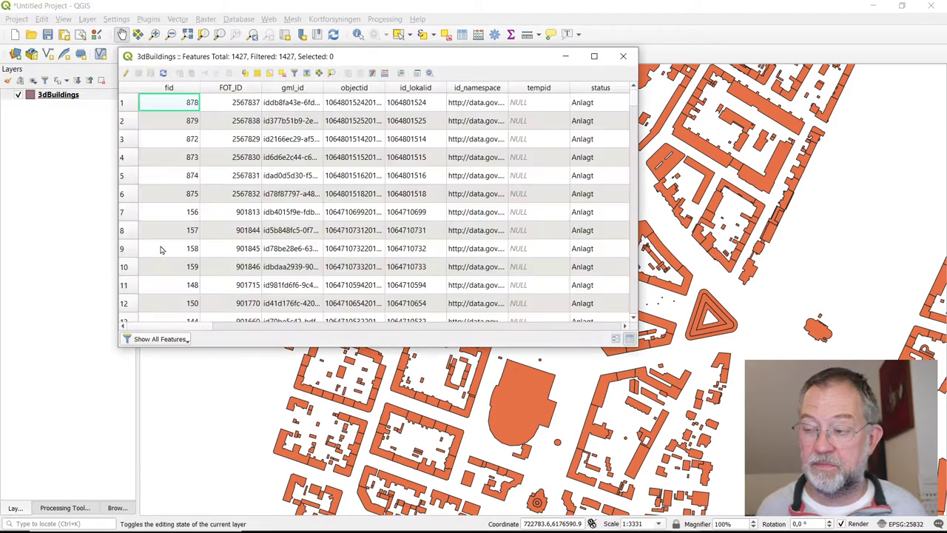
# Step: Examine the height statistics and roof_class values of the buildings in the attribute table
pyautogui.moveTo(188, 325); pyautogui.dragTo(623, 328)
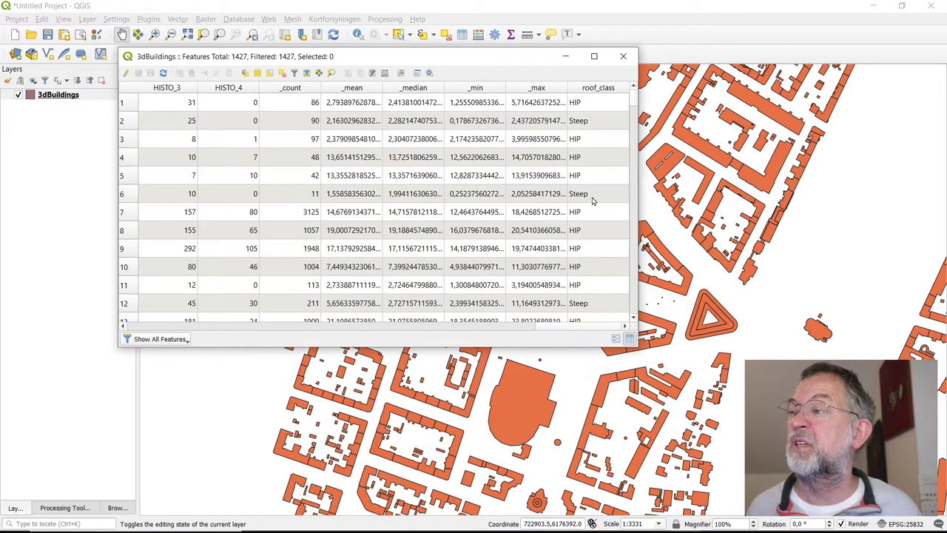
pyautogui.scroll(-6, 614, 278)
pyautogui.scroll(-20, 614, 279)
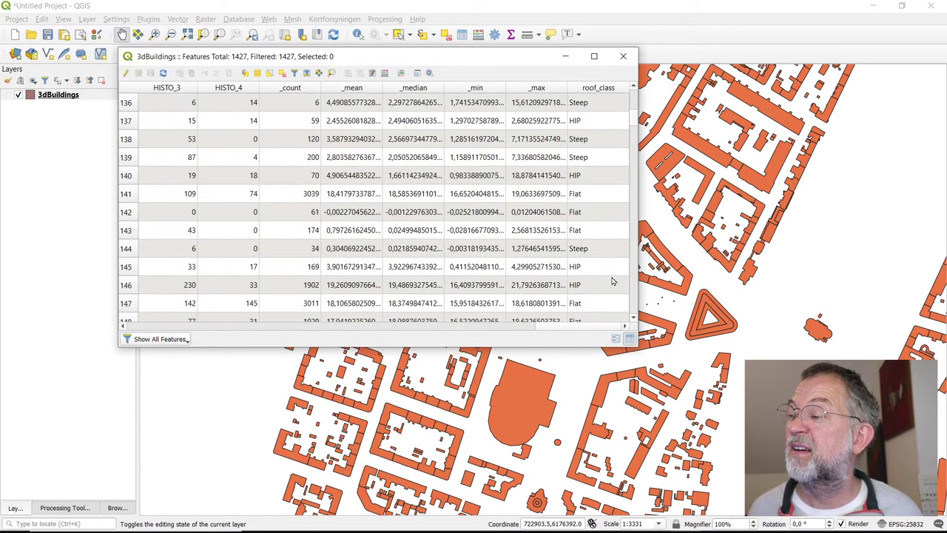
pyautogui.scroll(20, 613, 281)
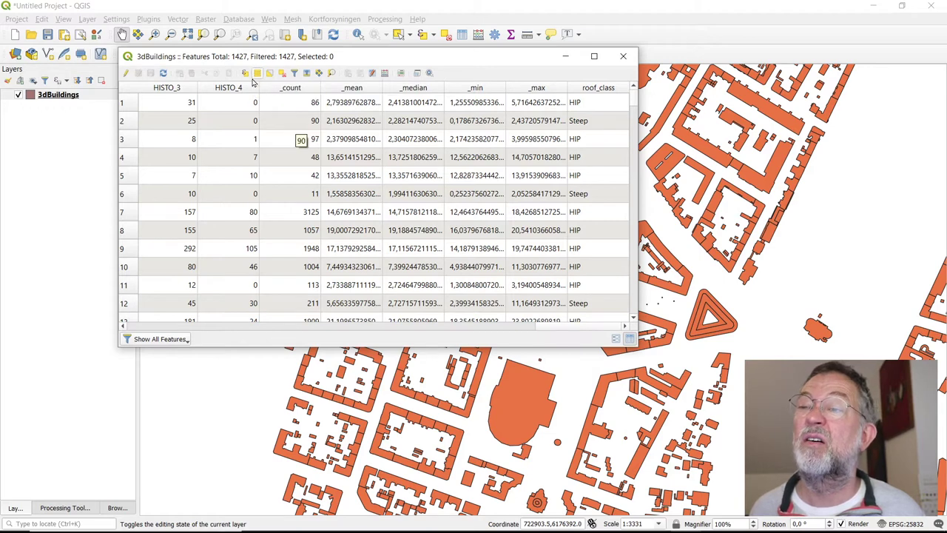
# Step: Select all 3dBuildings features that match the expression "roof_class" = 'HIP'
pyautogui.click(246, 73)
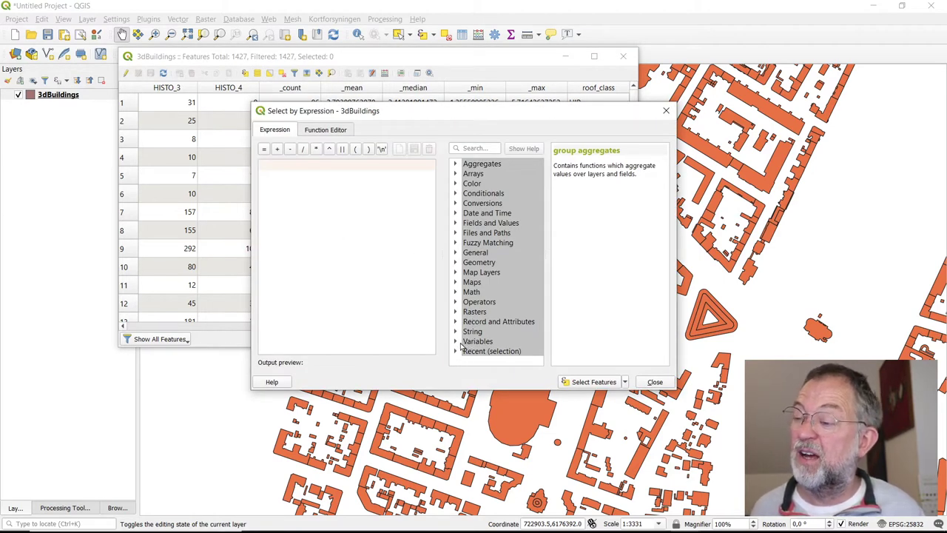
pyautogui.click(456, 222)
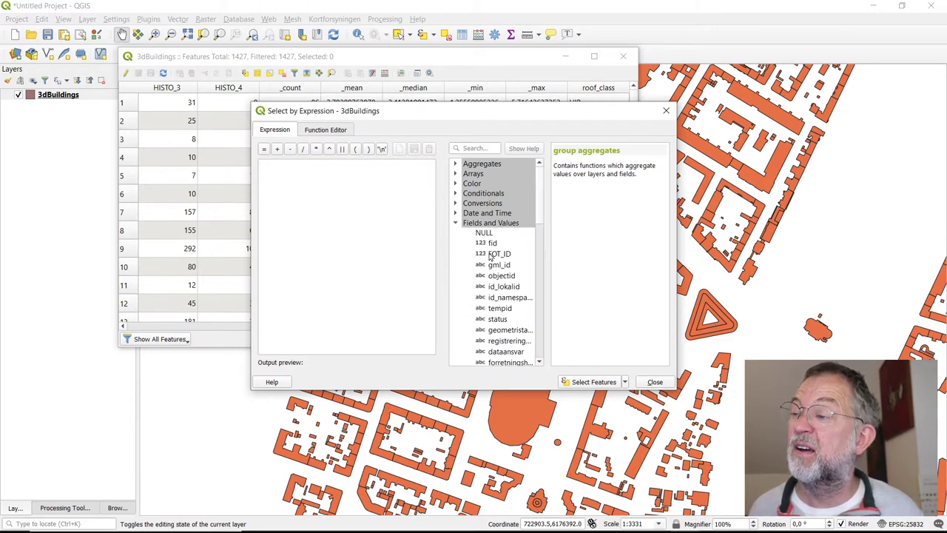
pyautogui.scroll(-7, 485, 251)
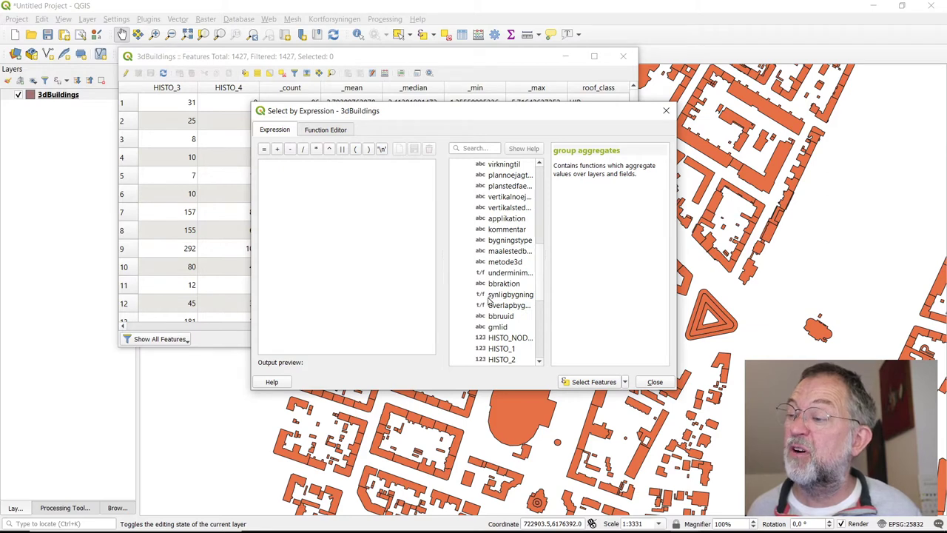
pyautogui.scroll(-3, 489, 288)
pyautogui.scroll(-3, 487, 340)
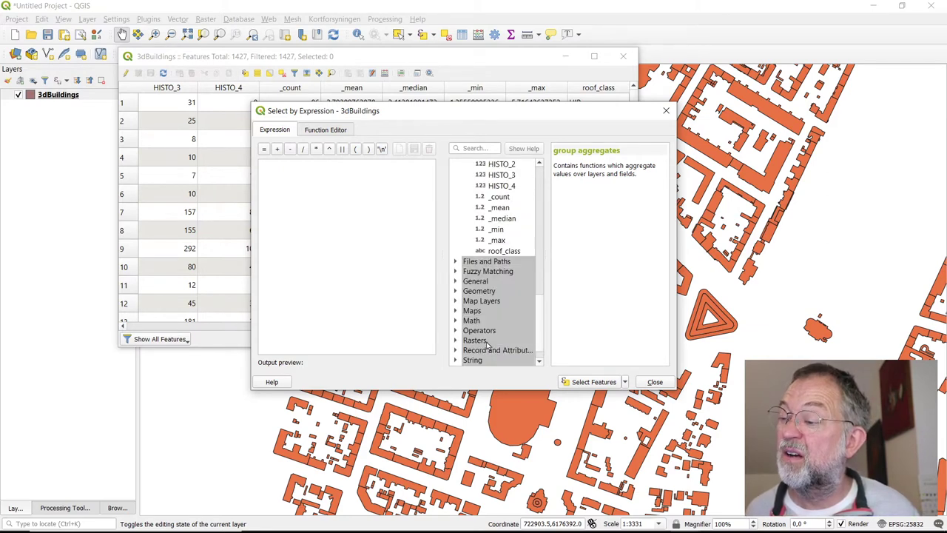
pyautogui.doubleClick(497, 251)
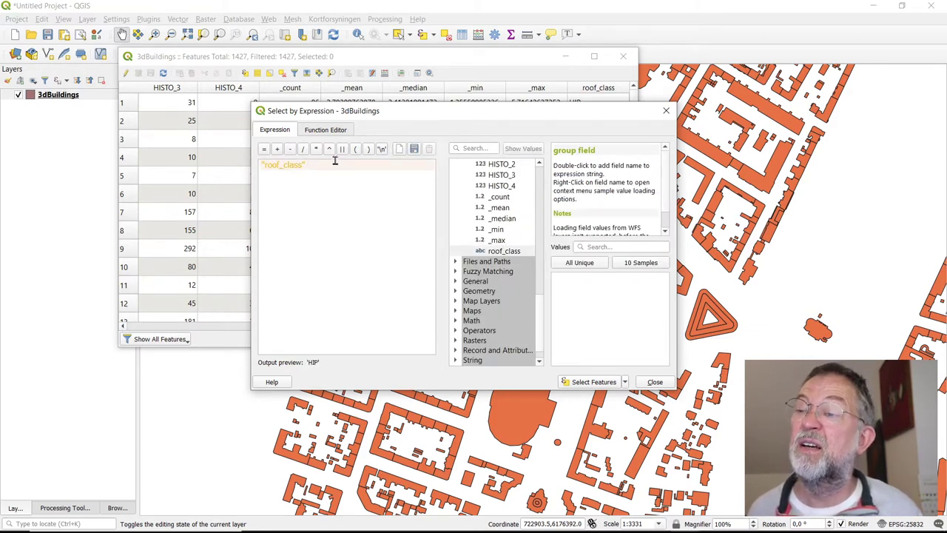
pyautogui.click(264, 149)
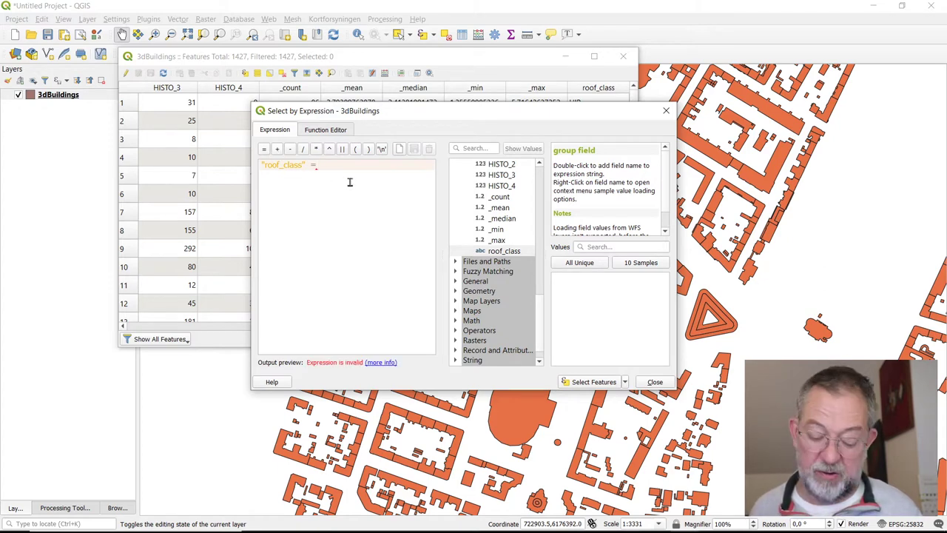
pyautogui.write("'HIP")
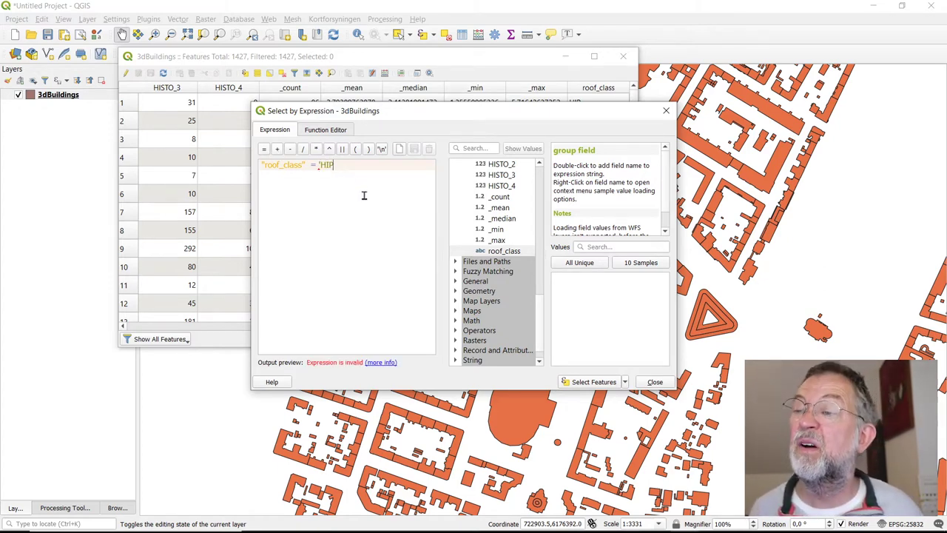
pyautogui.write("'")
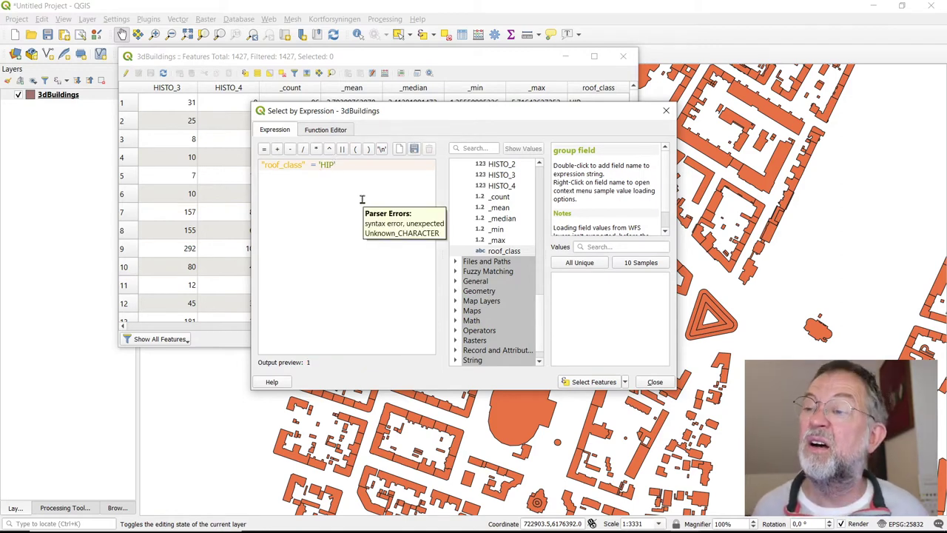
pyautogui.click(589, 382)
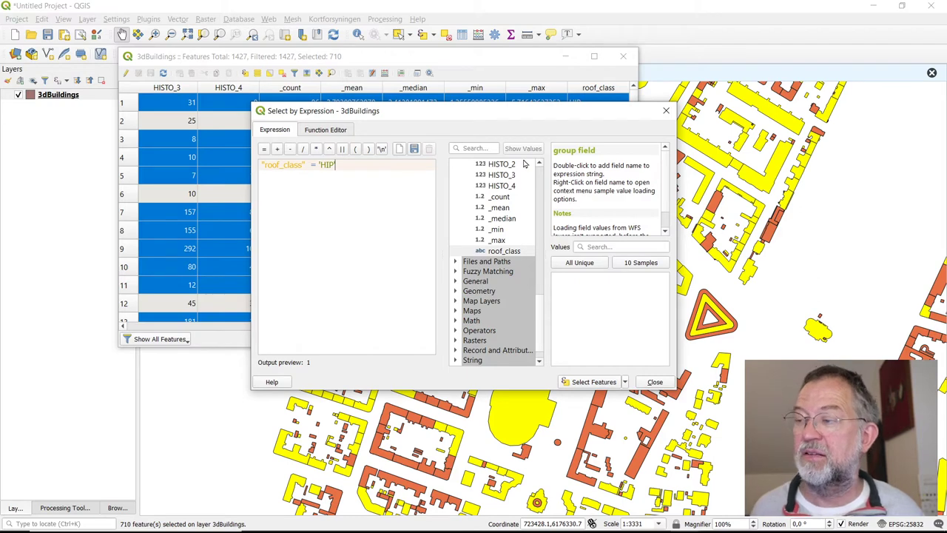
# Step: Update the existing roof_class field of the selected buildings to 'hip' with the Field Calculator
pyautogui.click(453, 65)
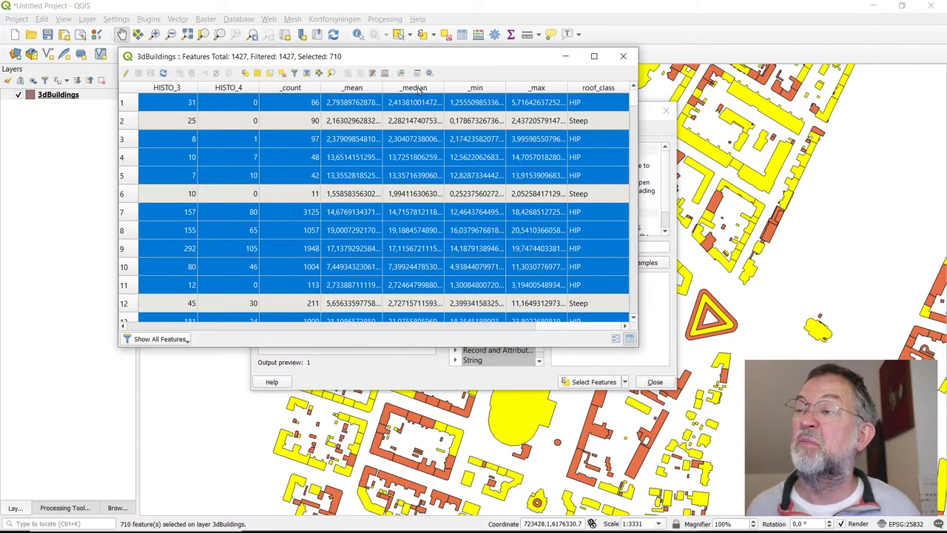
pyautogui.click(384, 73)
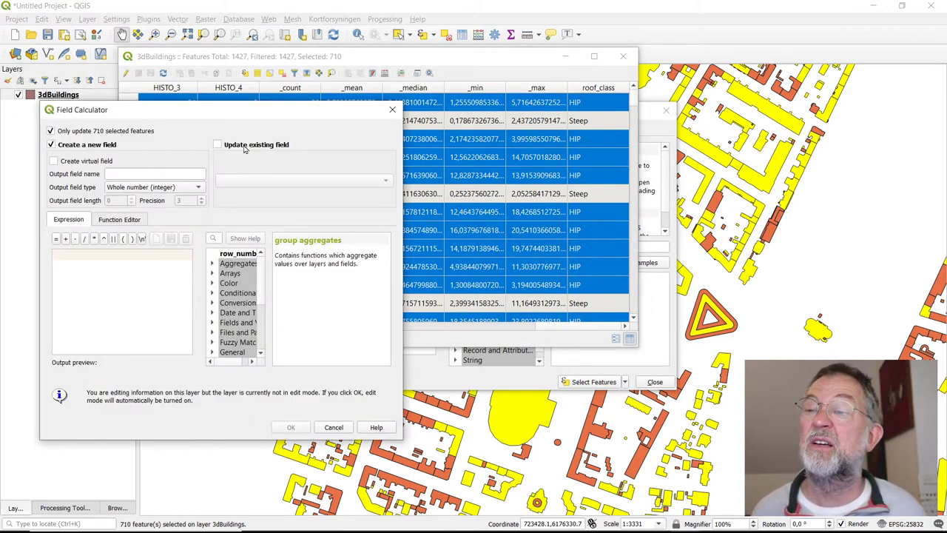
pyautogui.click(243, 146)
pyautogui.click(243, 179)
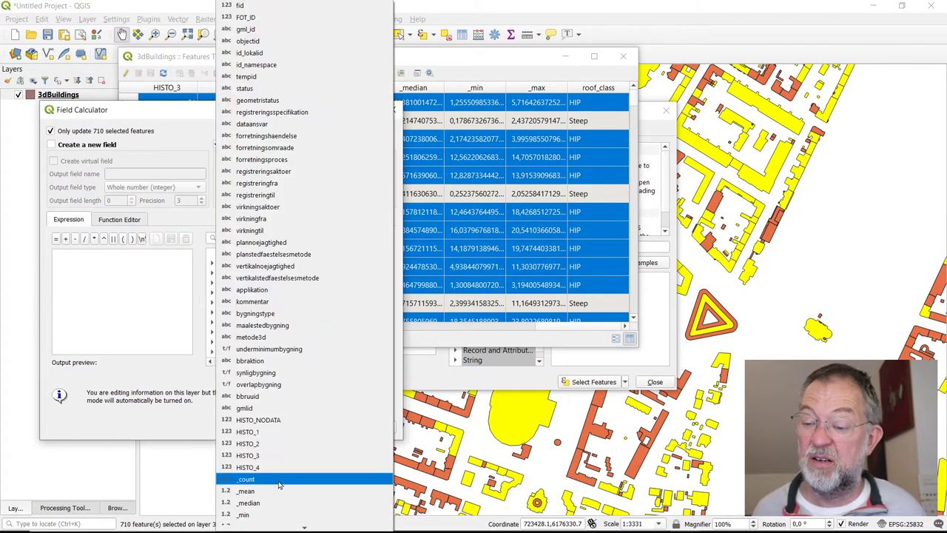
pyautogui.scroll(-1, 279, 484)
pyautogui.click(274, 507)
pyautogui.click(142, 299)
pyautogui.write("'")
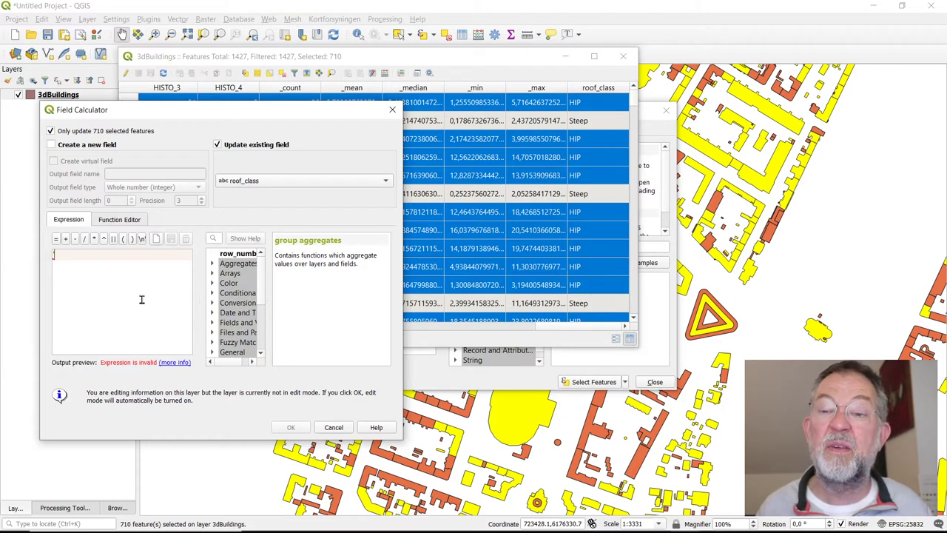
pyautogui.write("hip'")
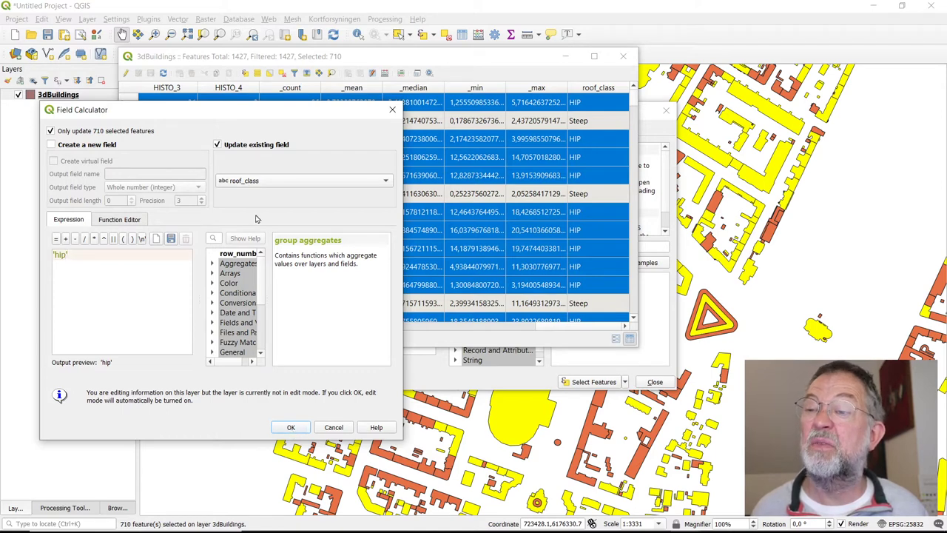
pyautogui.click(291, 427)
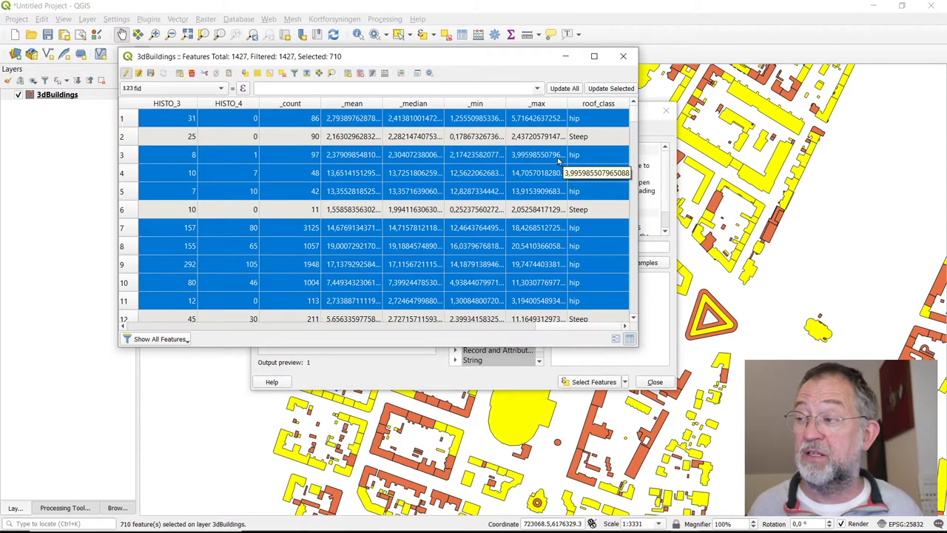
# Step: Select all 3dBuildings features that match the expression "roof_class" = 'Steep'
pyautogui.hotkey('alt', 'Tab')
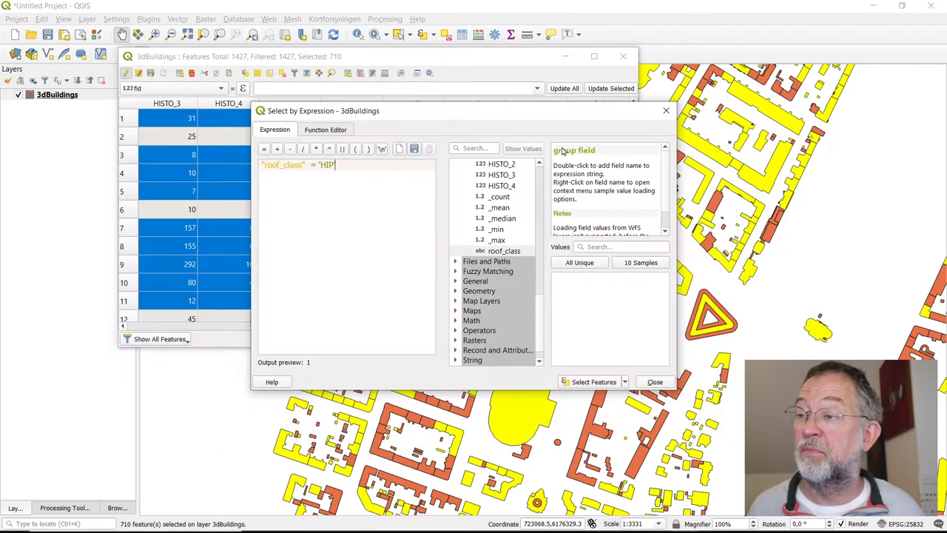
pyautogui.doubleClick(326, 165)
pyautogui.moveTo(327, 164); pyautogui.dragTo(335, 165)
pyautogui.write('Steep')
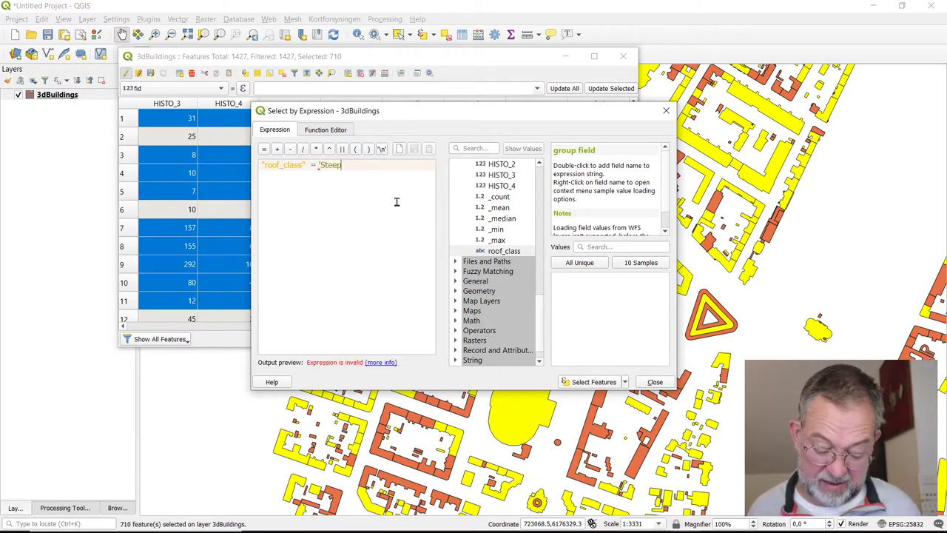
pyautogui.write("'")
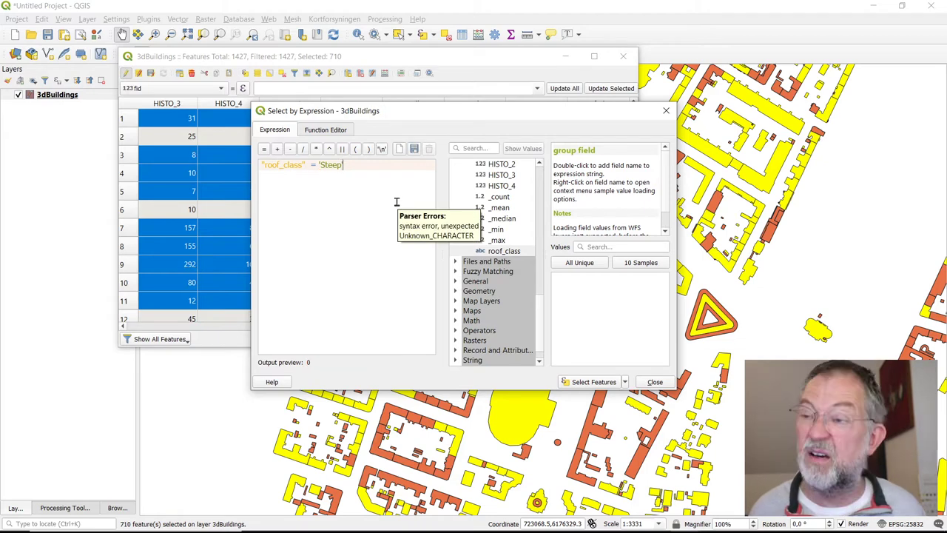
pyautogui.click(599, 383)
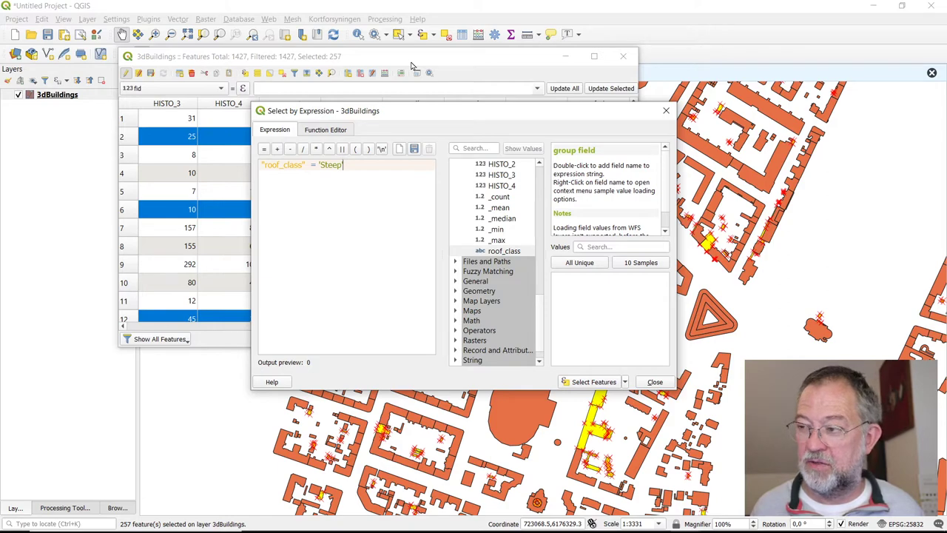
pyautogui.hotkey('alt', 'Tab')
pyautogui.hotkey('alt', 'Tab')
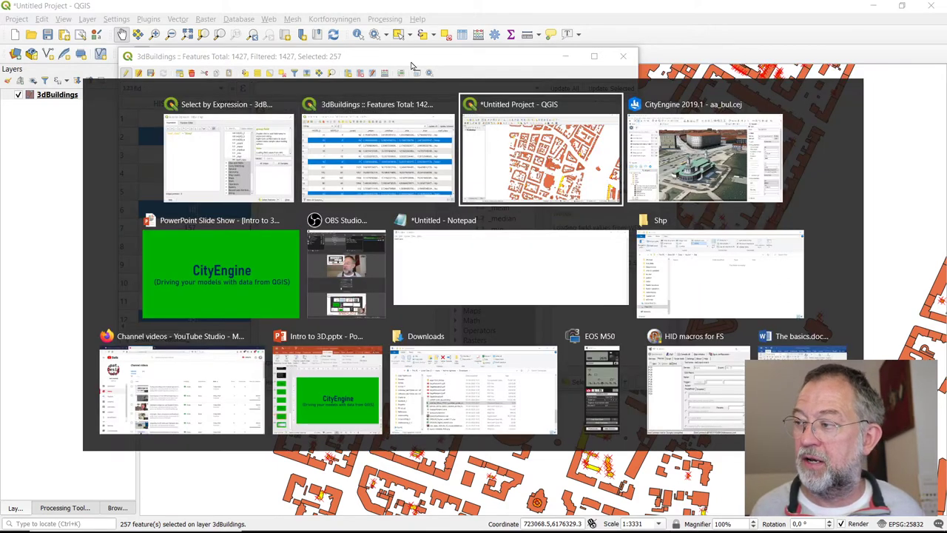
pyautogui.hotkey('alt', 'Tab')
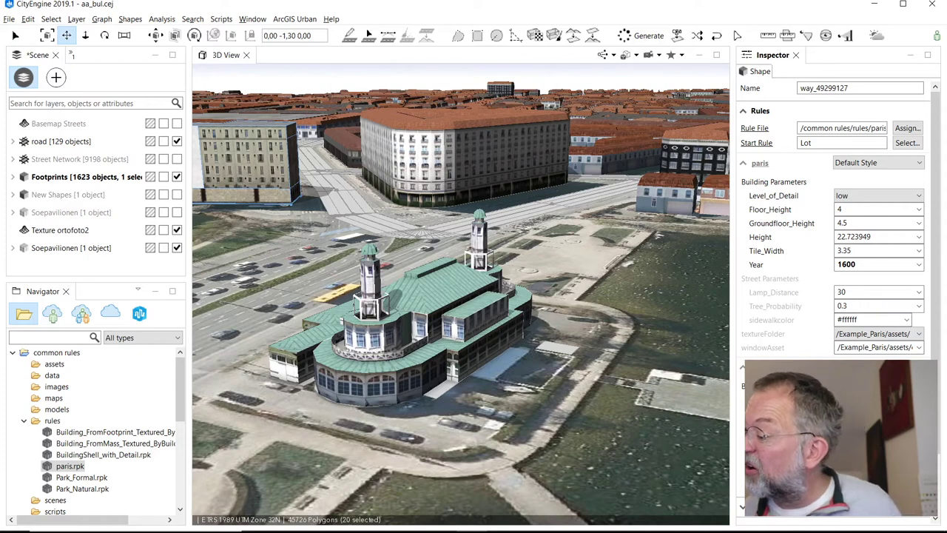
pyautogui.hotkey('alt', 'Tab')
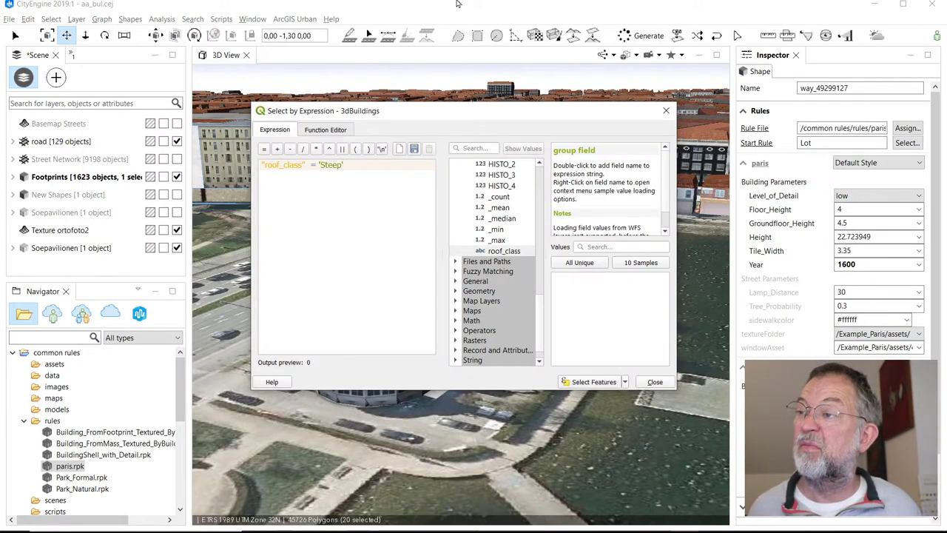
# Step: Update the existing roof_class field of the selected steep-roofed buildings to 'mansard' with the Field Calculator
pyautogui.hotkey('alt', 'Tab')
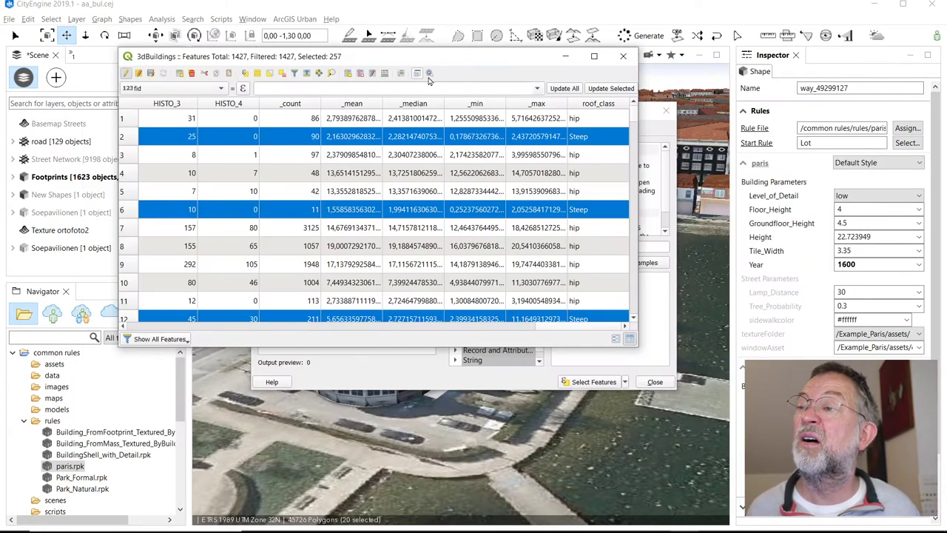
pyautogui.click(384, 73)
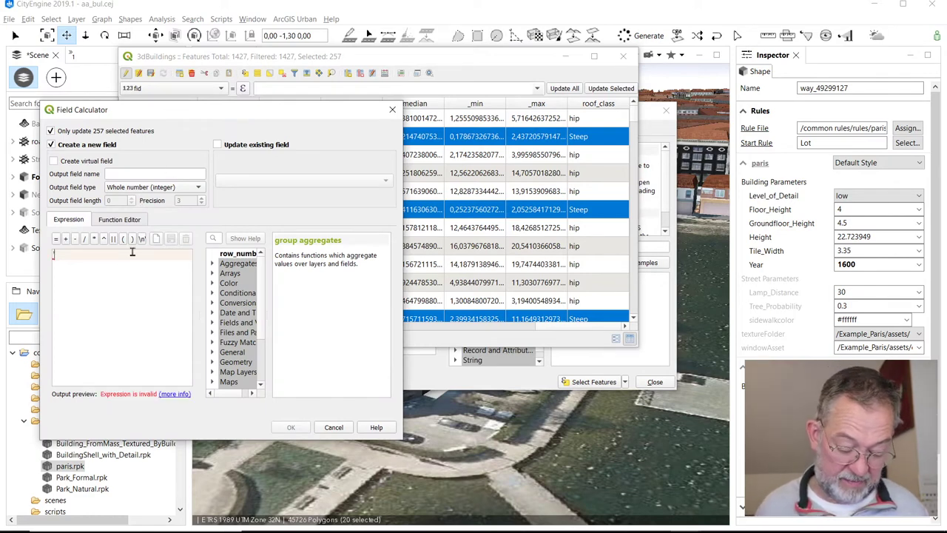
pyautogui.write("'manssard")
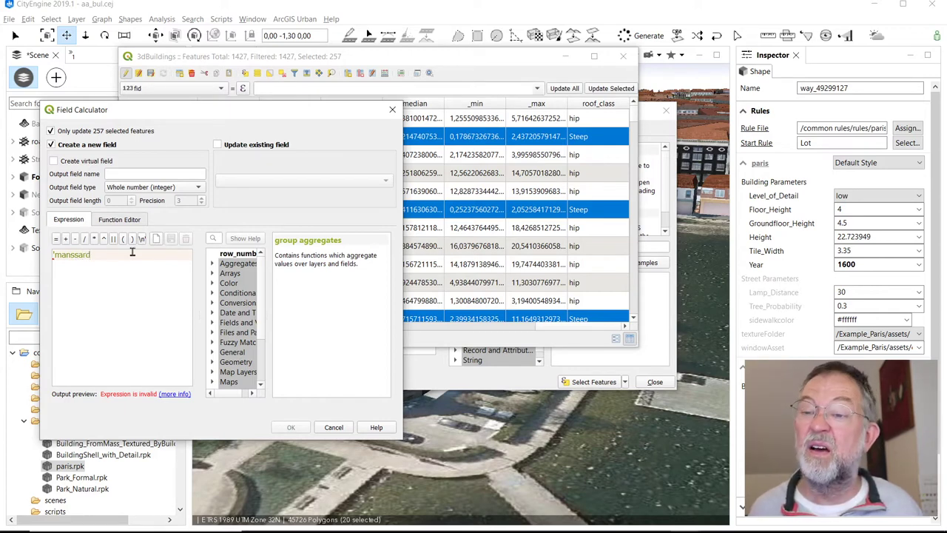
pyautogui.write("'")
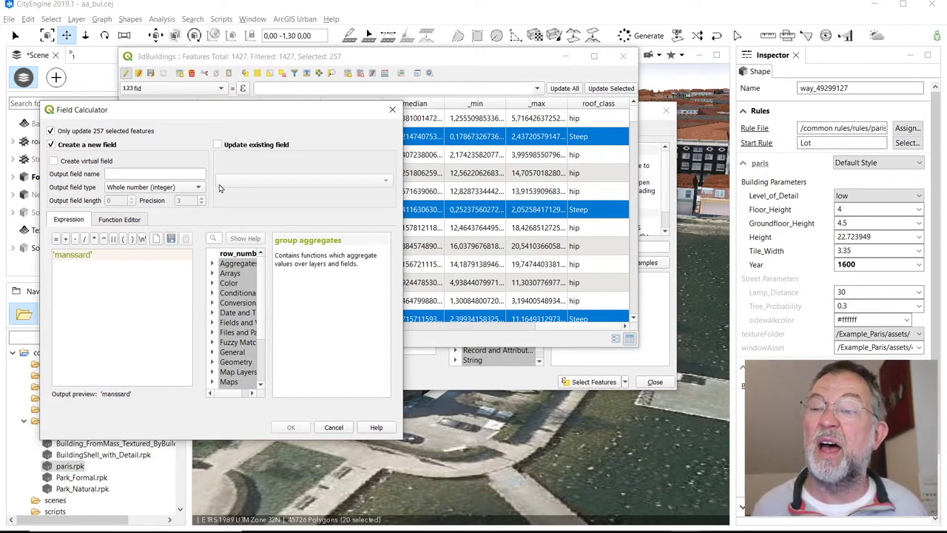
pyautogui.click(217, 145)
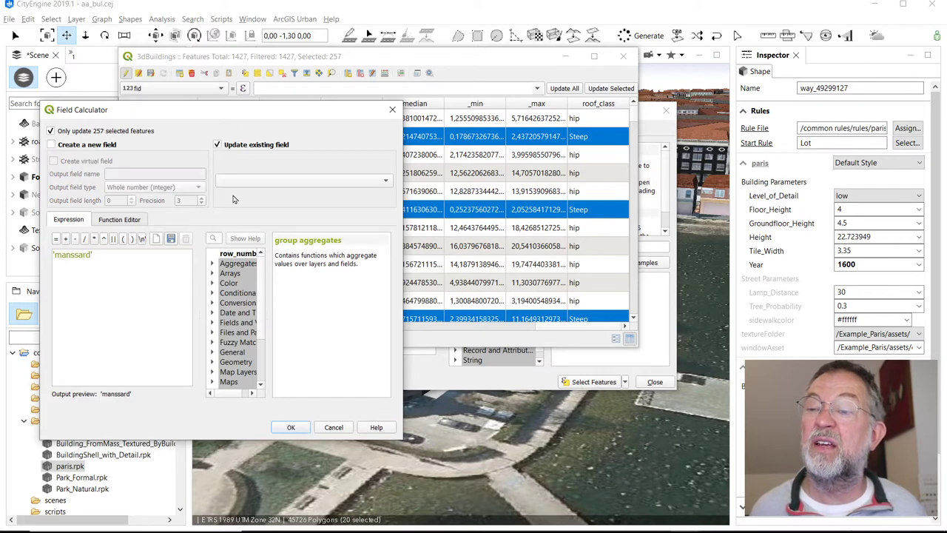
pyautogui.click(245, 180)
pyautogui.scroll(-1, 251, 429)
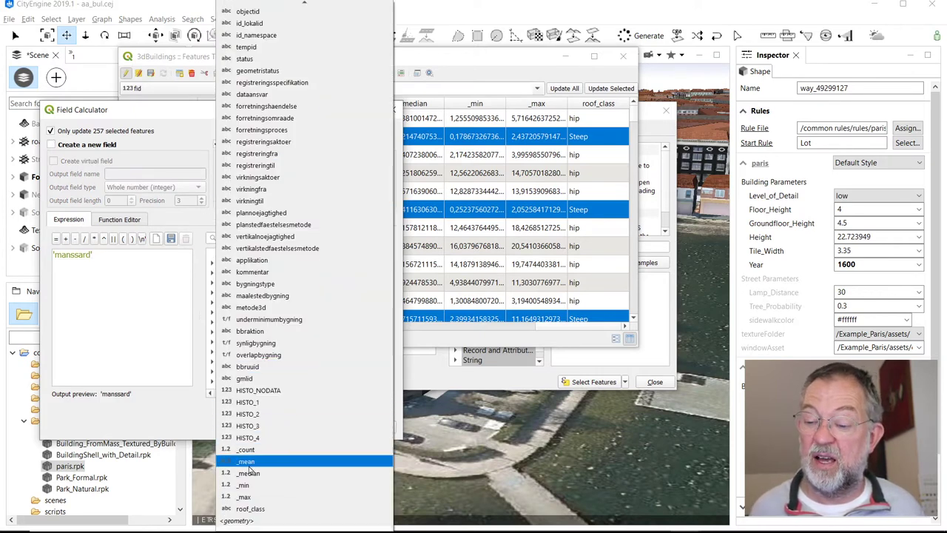
pyautogui.click(252, 509)
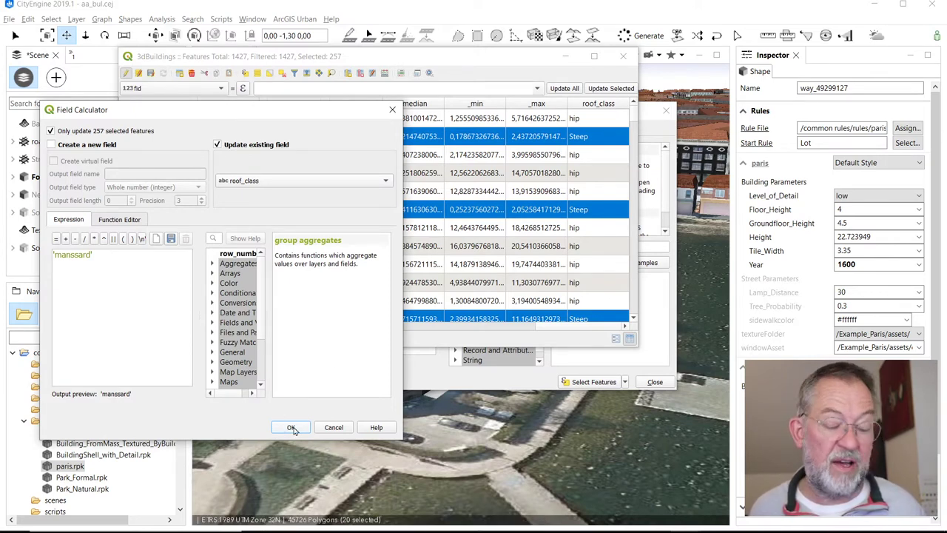
pyautogui.click(116, 264)
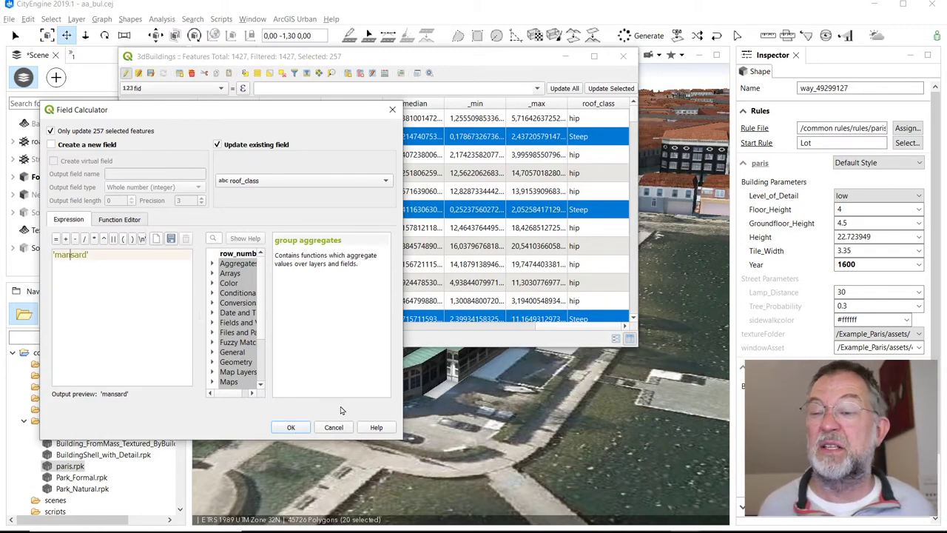
pyautogui.click(295, 428)
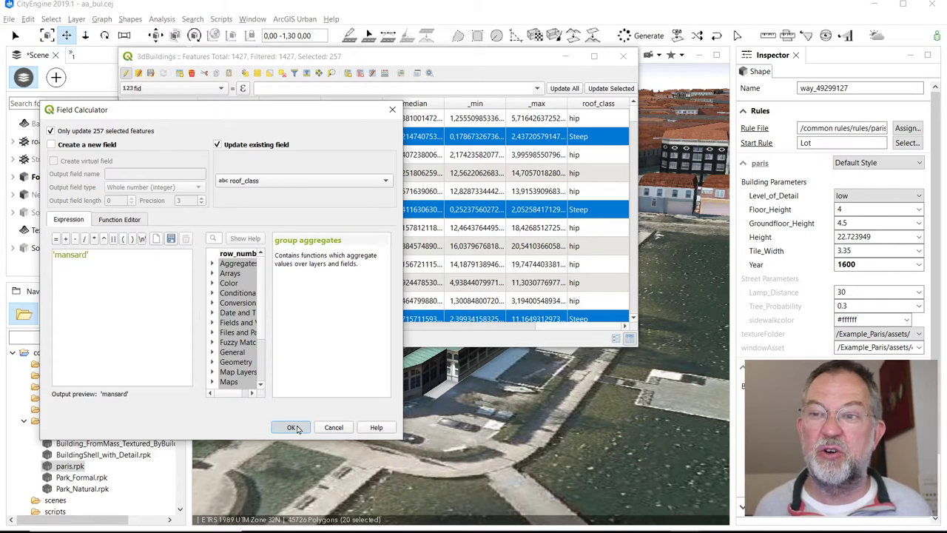
pyautogui.click(294, 428)
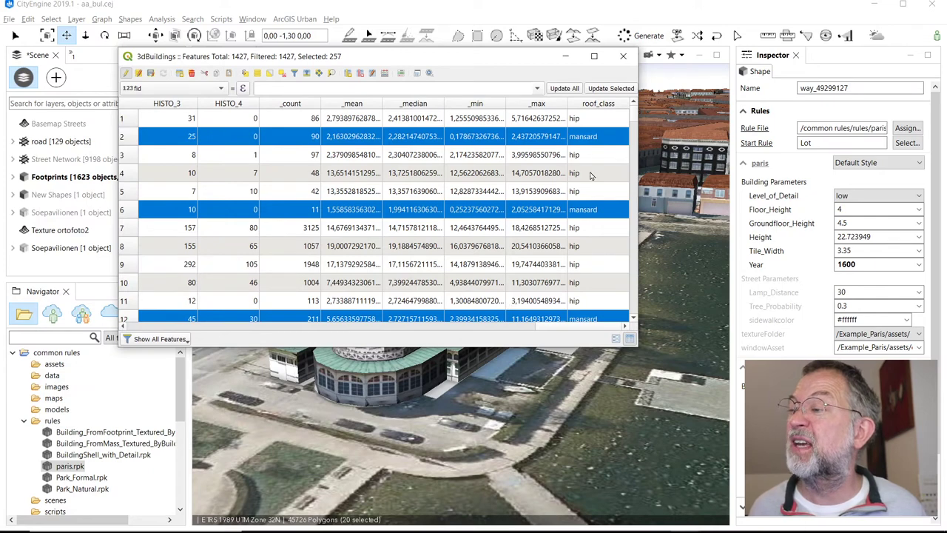
# Step: Select all 3dBuildings features that match the expression "roof_class" = 'Flat'
pyautogui.scroll(-12, 595, 222)
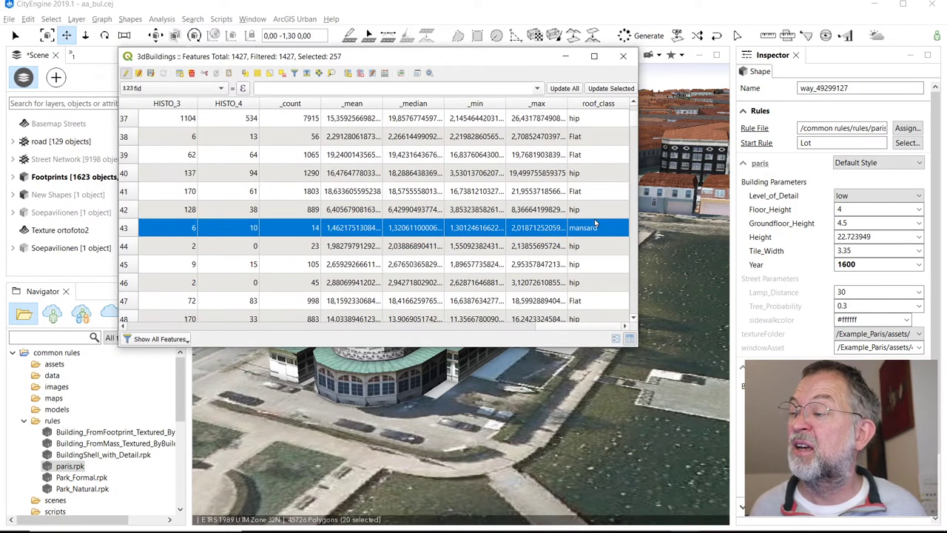
pyautogui.scroll(-6, 588, 270)
pyautogui.scroll(6, 496, 190)
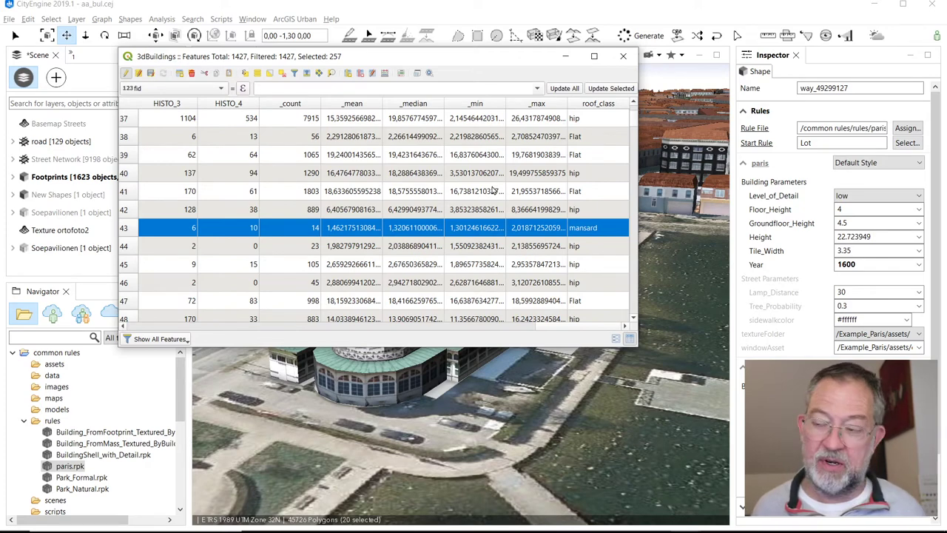
pyautogui.hotkey('alt', 'Tab')
pyautogui.click(492, 190)
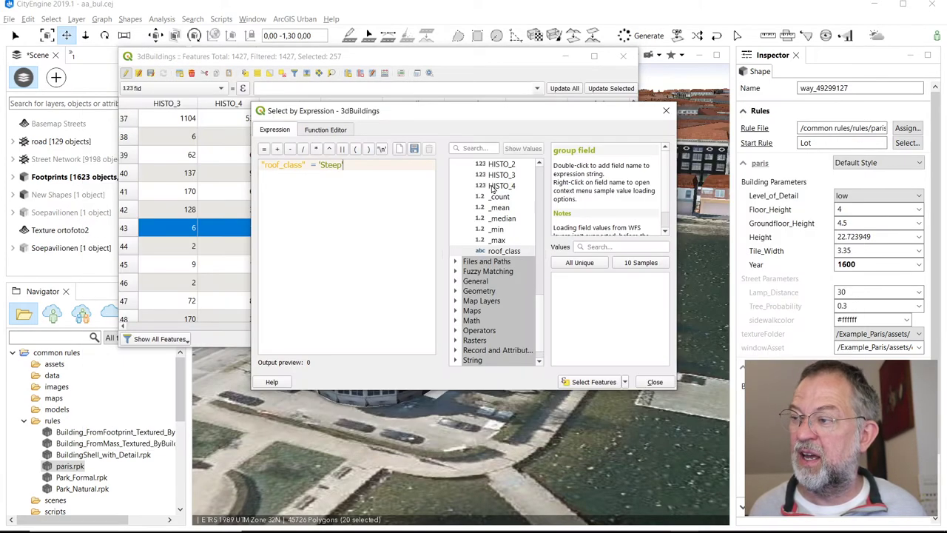
pyautogui.doubleClick(331, 168)
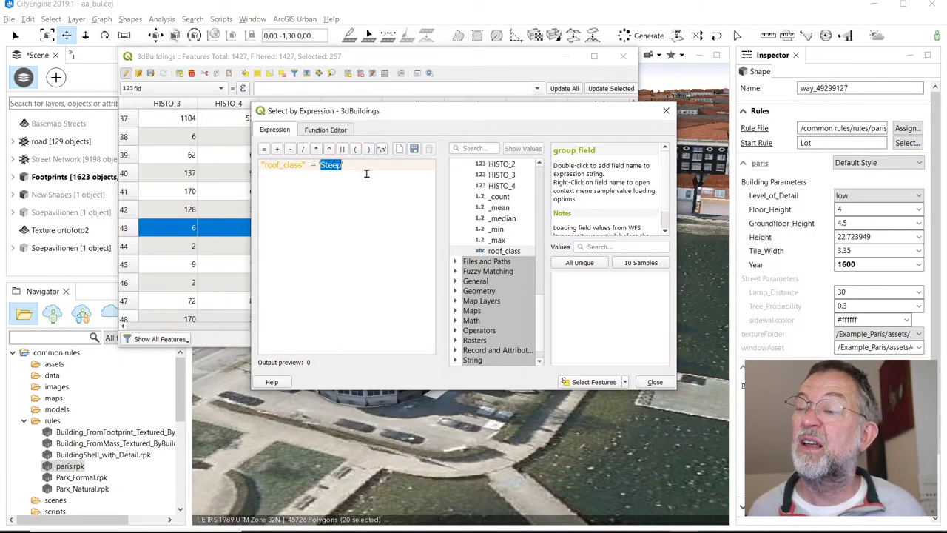
pyautogui.write('Fla')
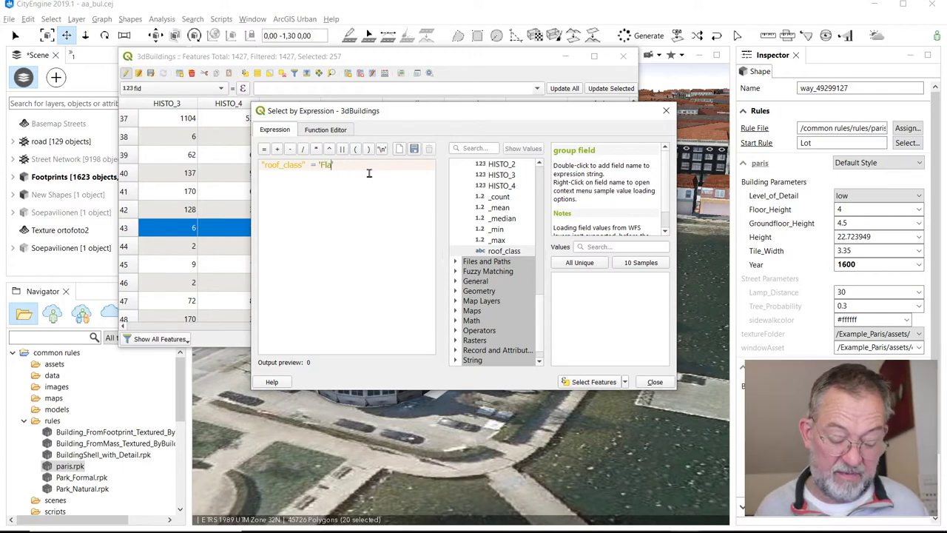
pyautogui.moveTo(455, 119); pyautogui.dragTo(418, 110)
pyautogui.click(554, 373)
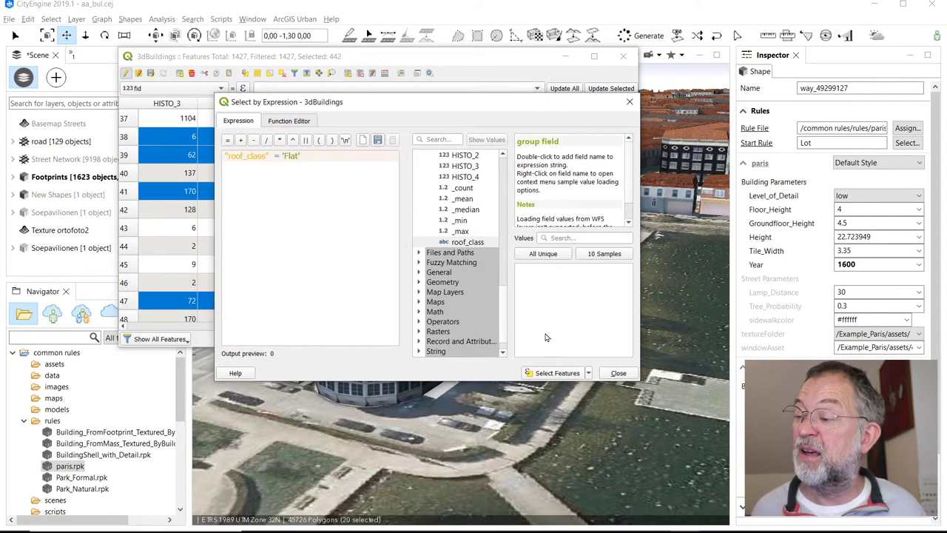
# Step: Dock the 3dBuildings attribute table, close the expression selection dialog and return to the QGIS main window
pyautogui.click(450, 61)
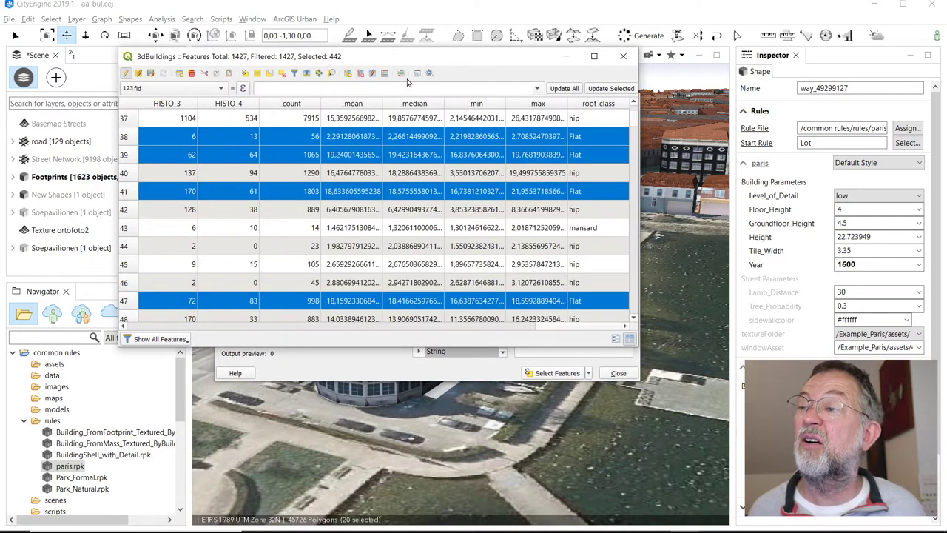
pyautogui.click(414, 71)
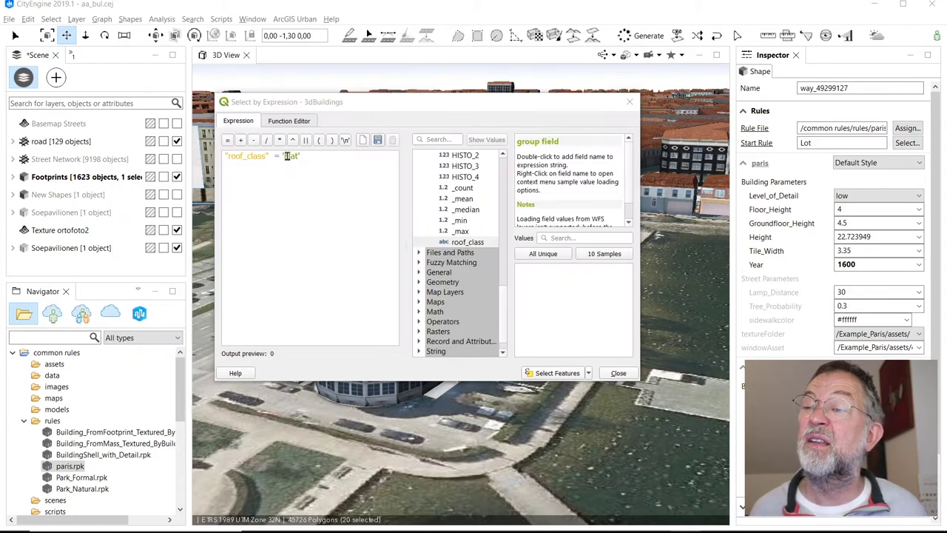
pyautogui.click(630, 103)
pyautogui.hotkey('alt', 'Tab')
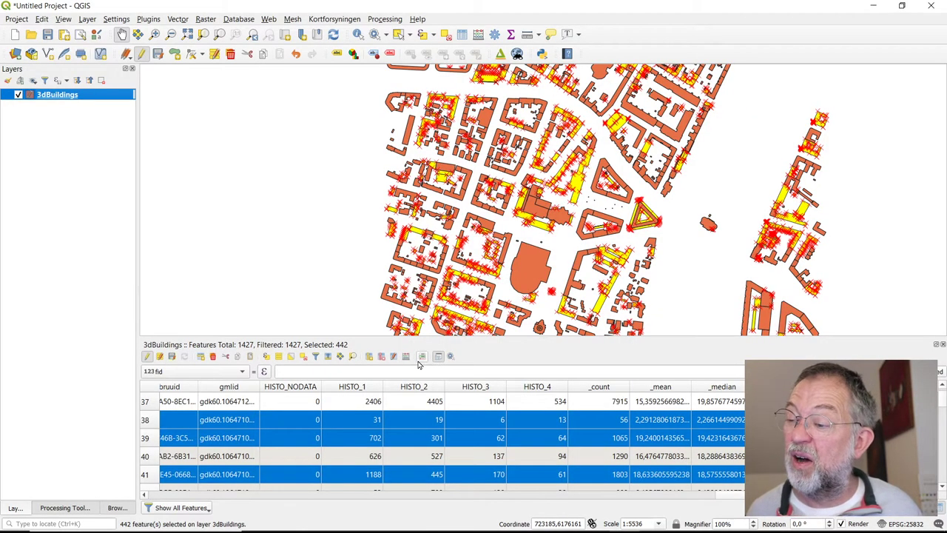
# Step: Update the existing roof_class field of the selected flat-roofed buildings to 'terrace' with the Field Calculator
pyautogui.click(394, 357)
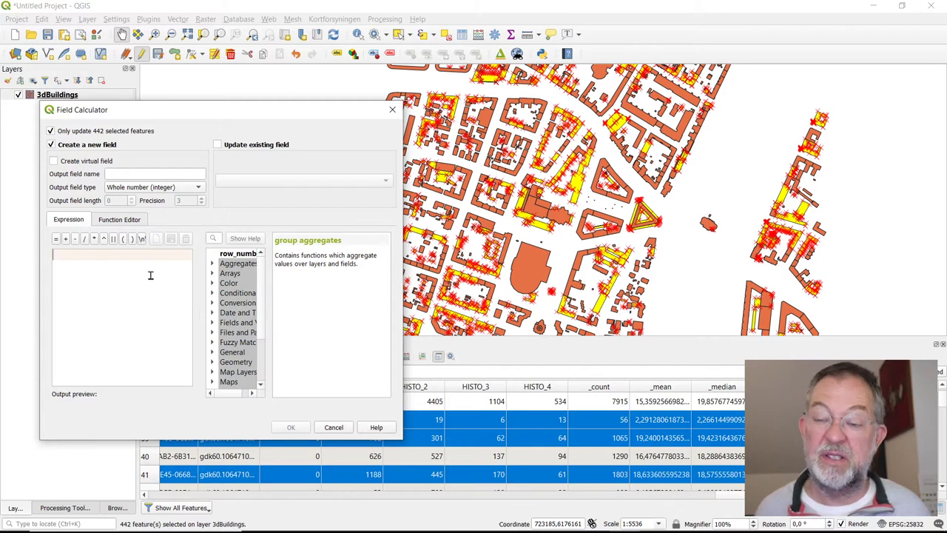
pyautogui.write('"')
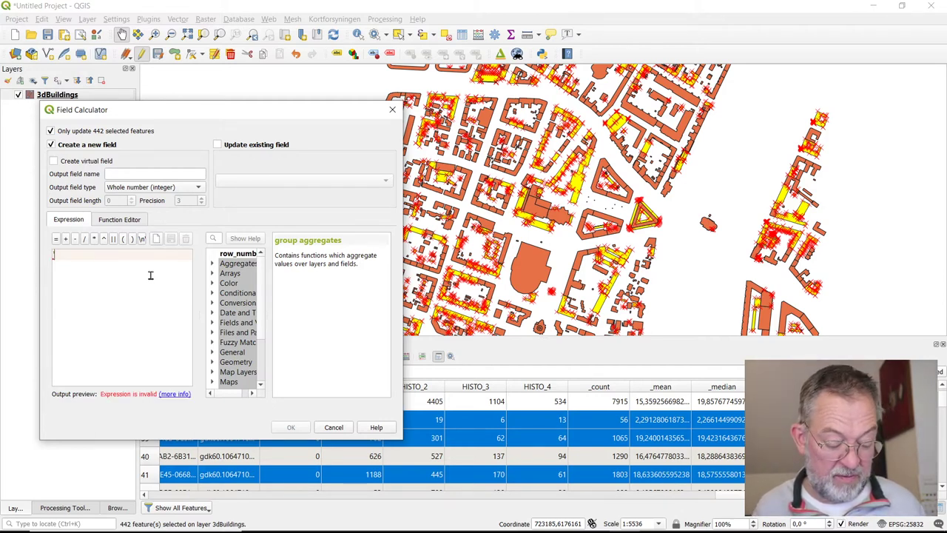
pyautogui.write('terrece')
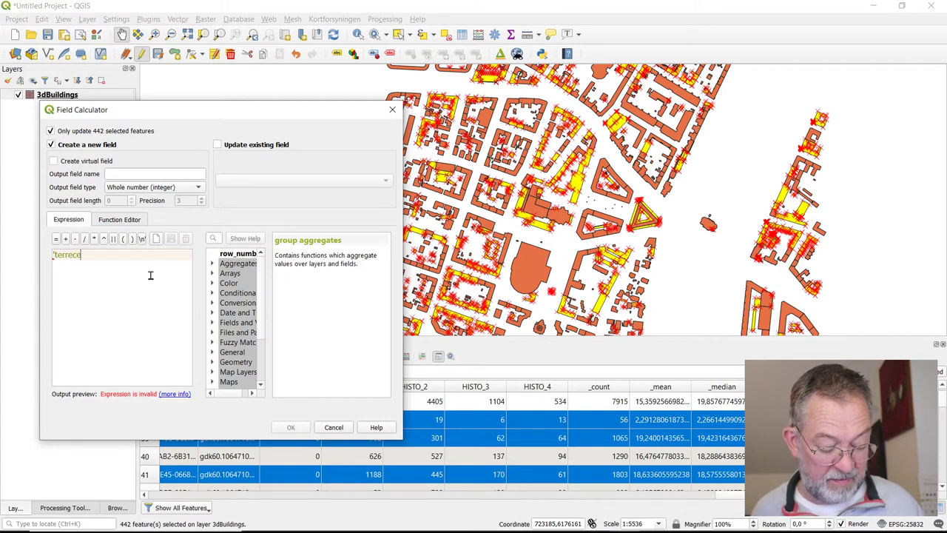
pyautogui.write("d'")
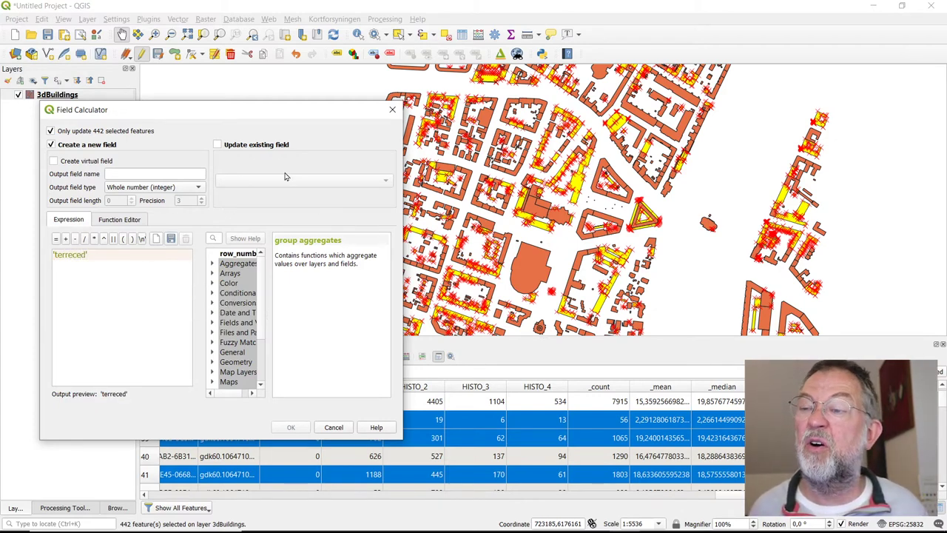
pyautogui.click(218, 145)
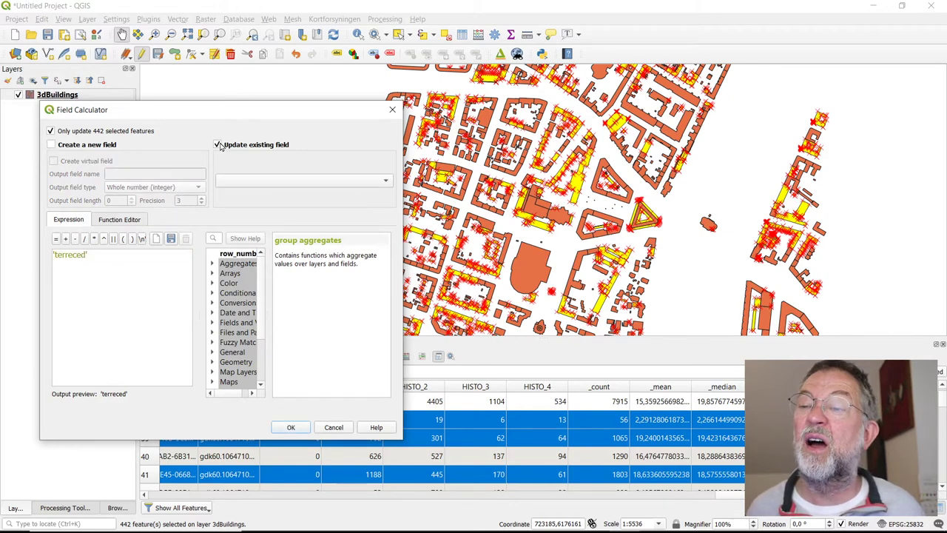
pyautogui.click(239, 181)
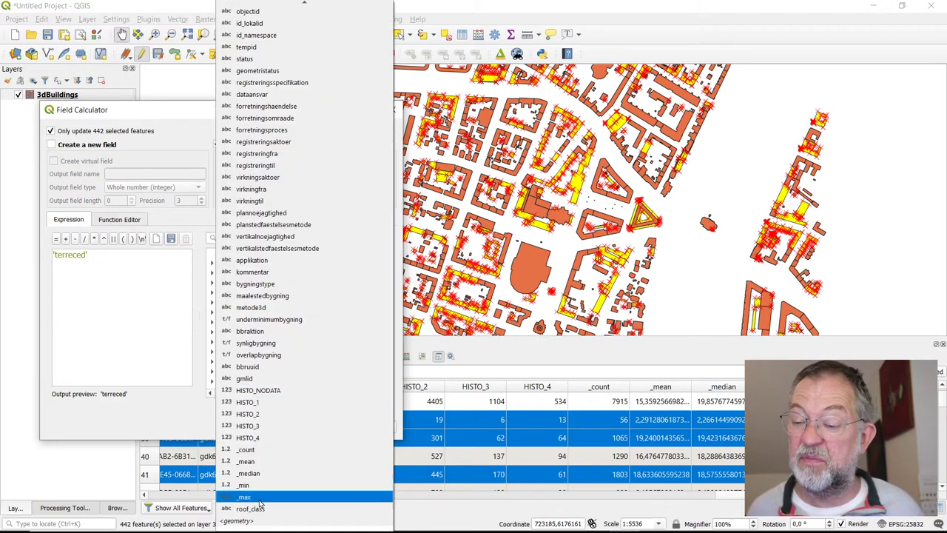
pyautogui.click(255, 509)
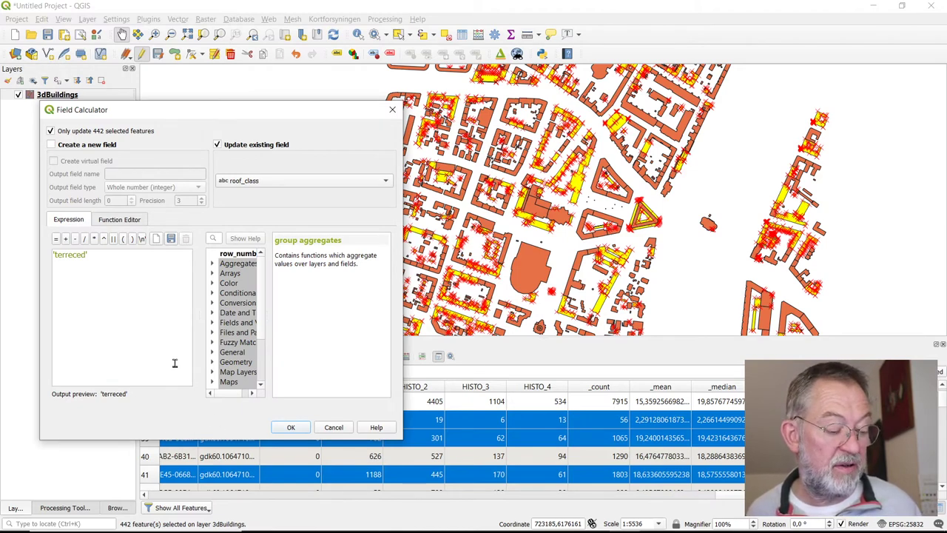
pyautogui.press('BackSpace')
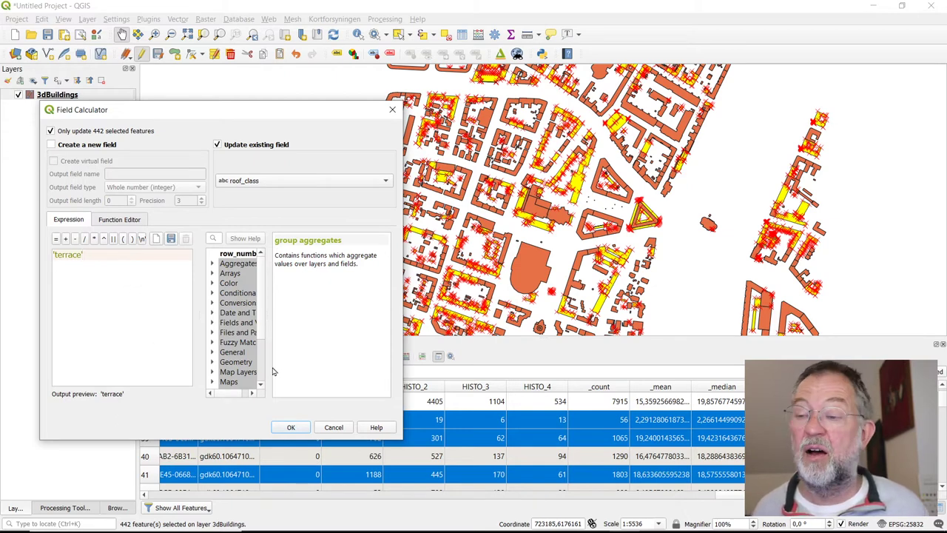
pyautogui.click(298, 433)
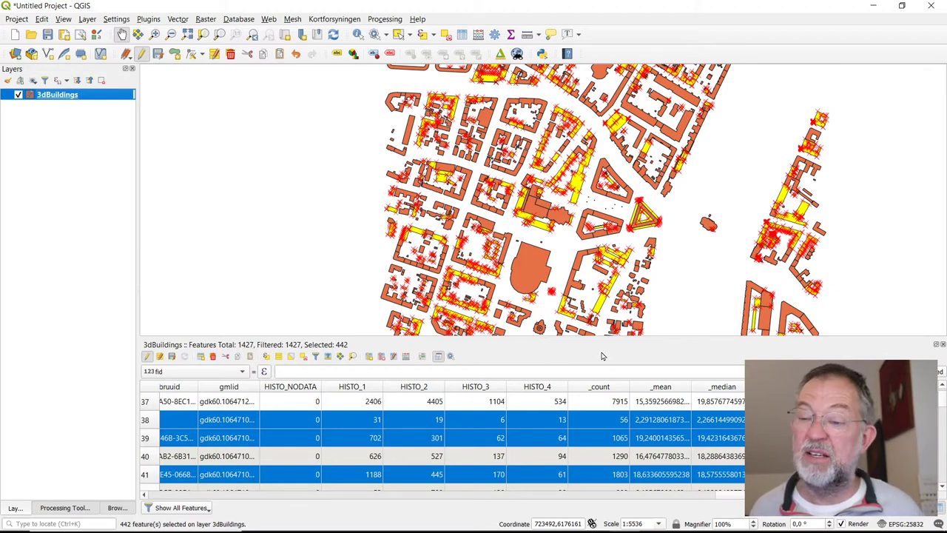
# Step: Finish editing the 3dBuildings layer with its changes saved and clear the feature selection
pyautogui.scroll(-7, 444, 436)
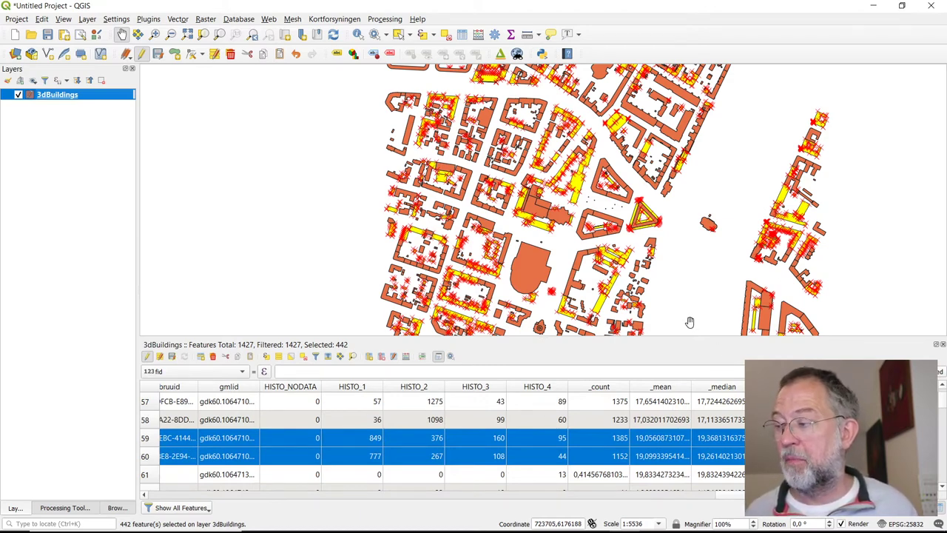
pyautogui.scroll(2, 686, 319)
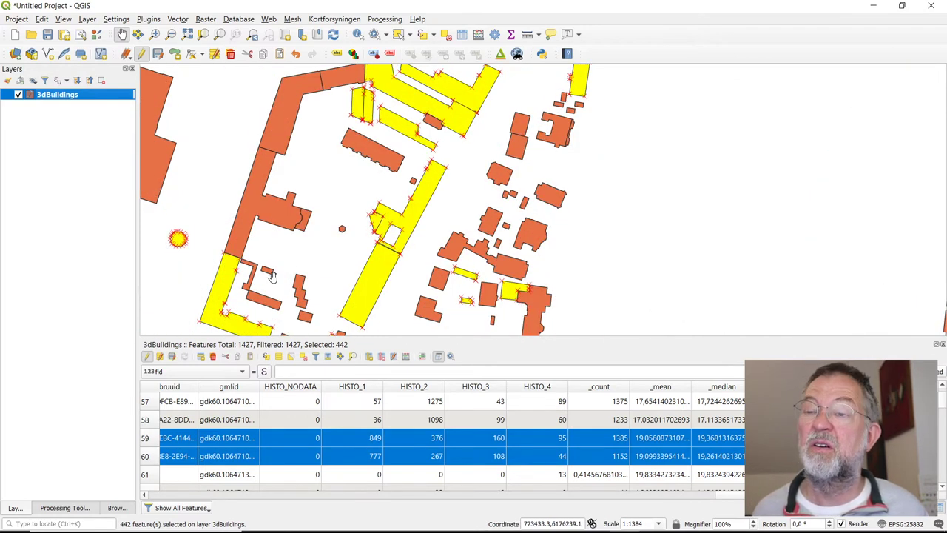
pyautogui.click(142, 55)
pyautogui.click(473, 277)
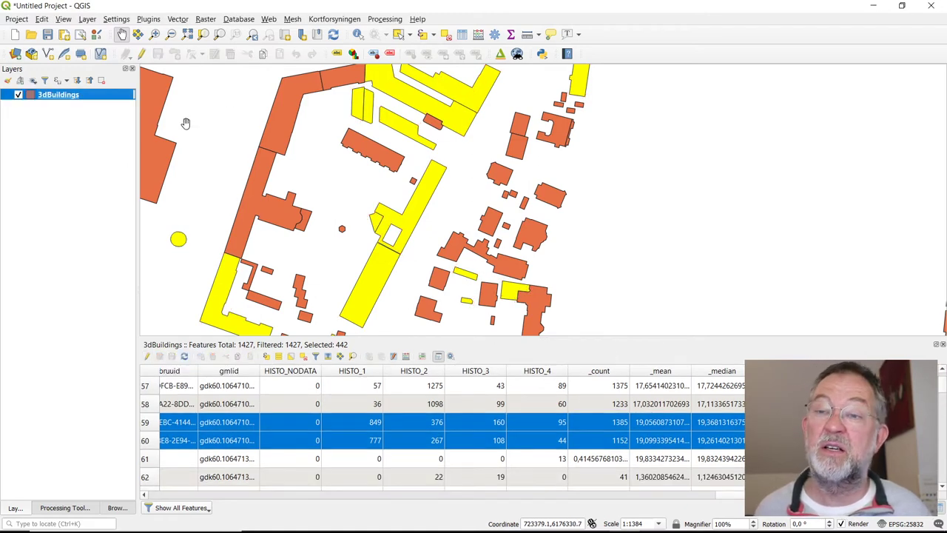
pyautogui.click(445, 37)
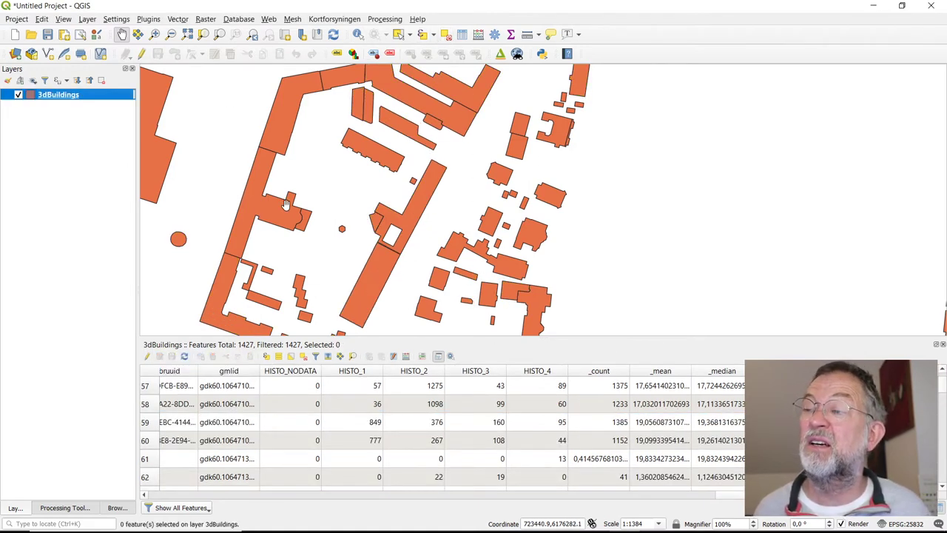
# Step: Set up an export of the 3dBuildings features as an ESRI Shapefile named buildings in D:\Data\Aa_bul\Shp
pyautogui.rightClick(70, 102)
pyautogui.moveTo(184, 301)
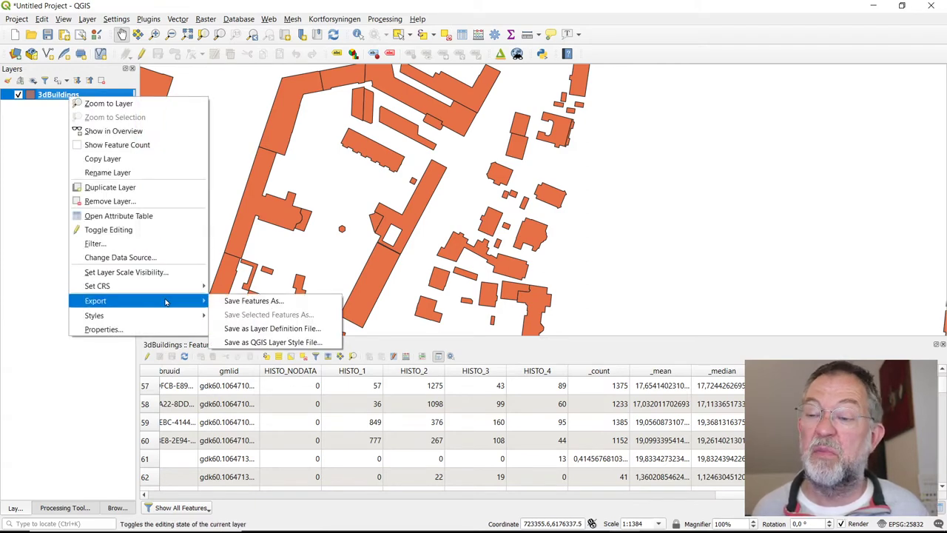
pyautogui.click(250, 301)
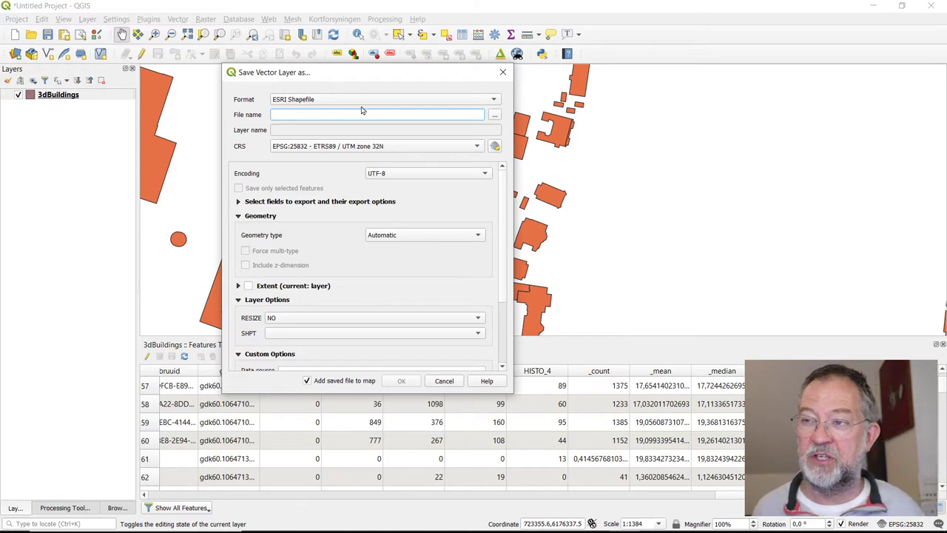
pyautogui.click(494, 114)
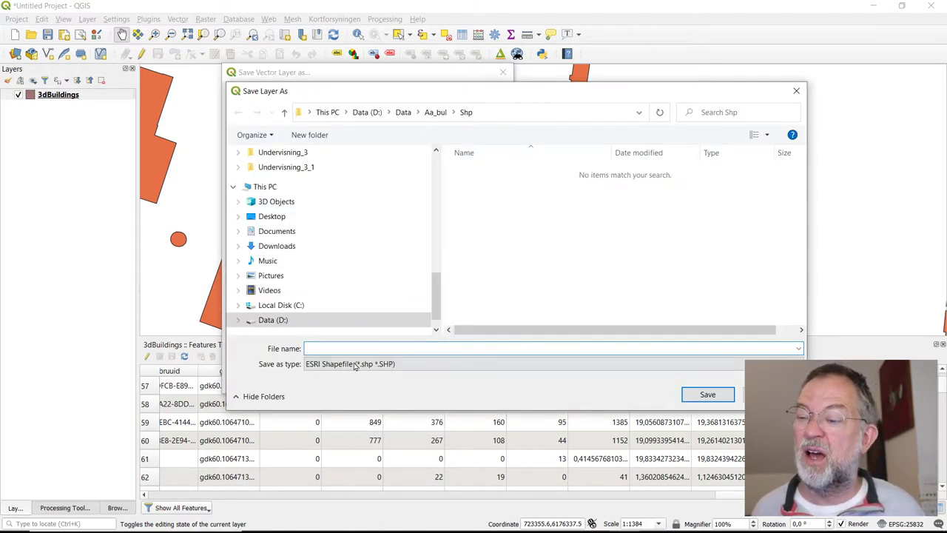
pyautogui.write('buildings')
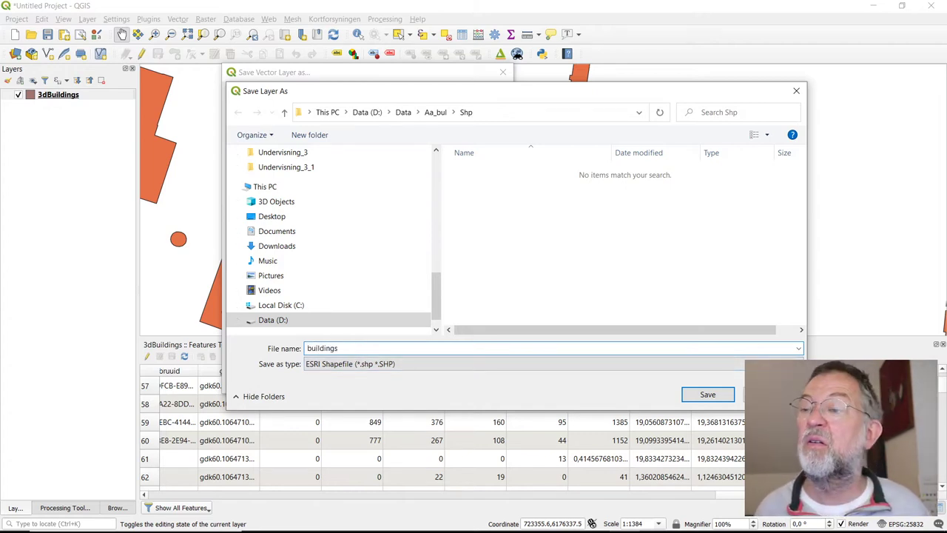
pyautogui.press('Return')
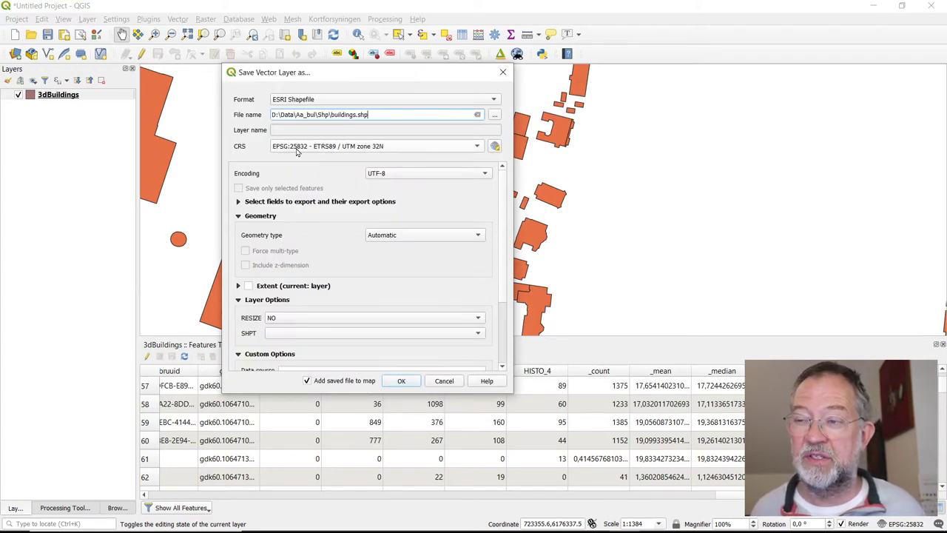
# Step: Check the scene's coordinate system in CityEngine, then return to QGIS and run the shapefile export in EPSG:25832
pyautogui.hotkey('alt', 'Tab')
pyautogui.hotkey('alt', 'Tab')
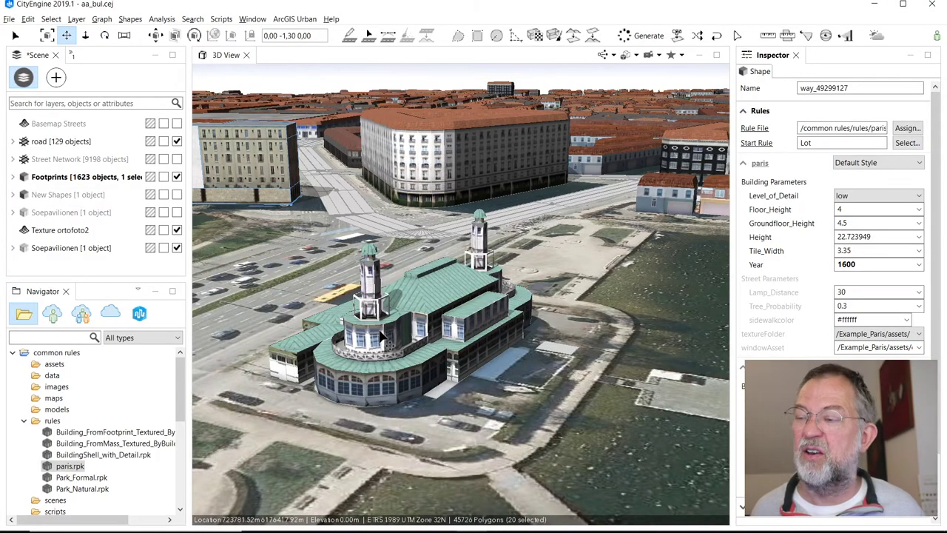
pyautogui.hotkey('alt', 'Tab')
pyautogui.click(314, 254)
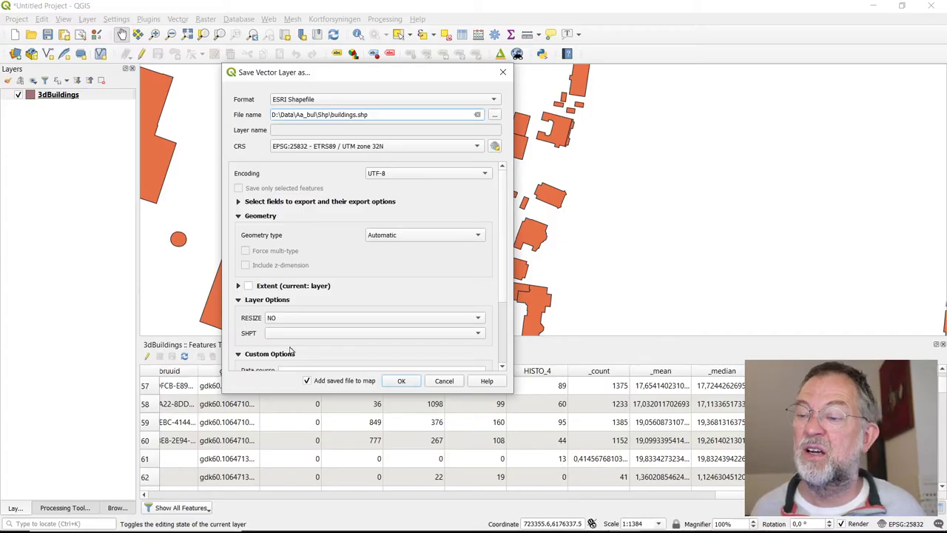
pyautogui.click(401, 381)
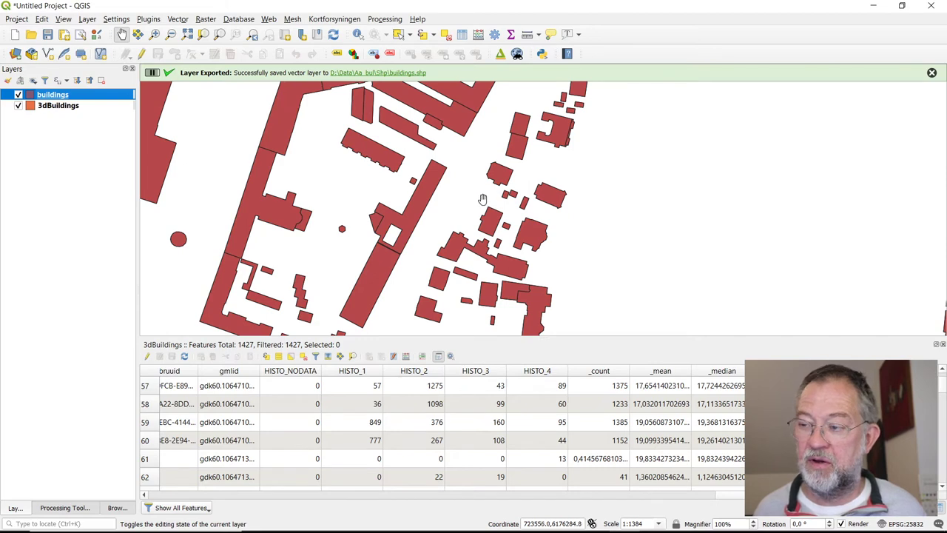
# Step: Switch to CityEngine, hide the Footprints layer and import the shapefile D:\Data\Aa_bul\Shp\buildings.shp into the scene
pyautogui.hotkey('alt', 'Tab')
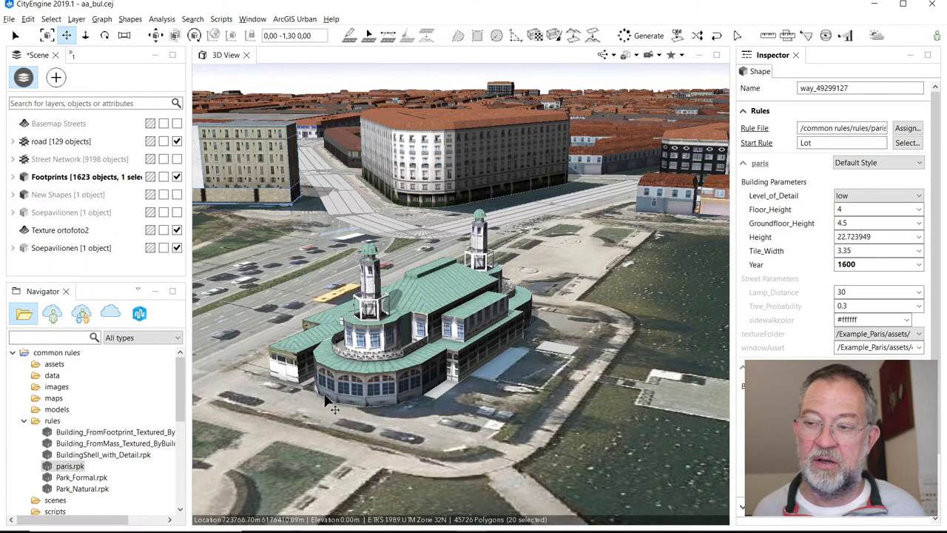
pyautogui.click(177, 177)
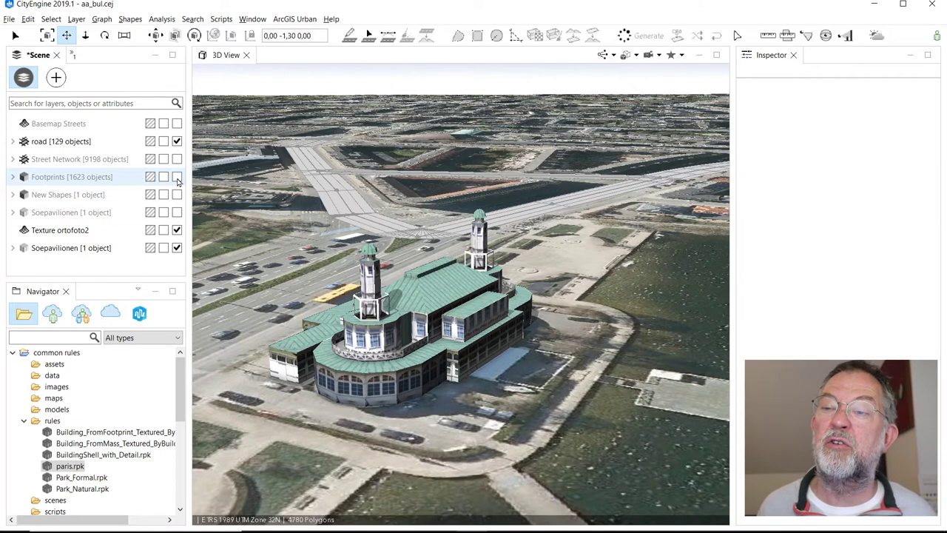
pyautogui.click(10, 20)
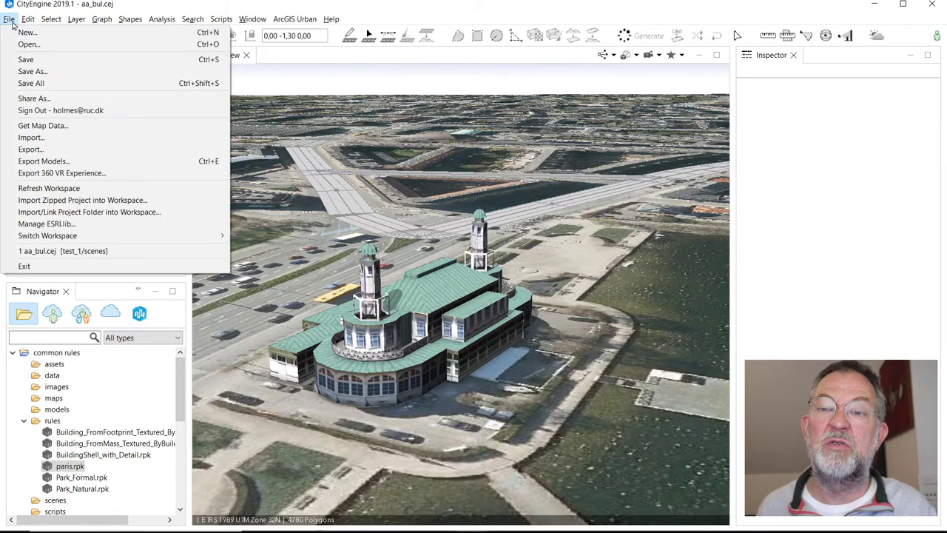
pyautogui.click(31, 138)
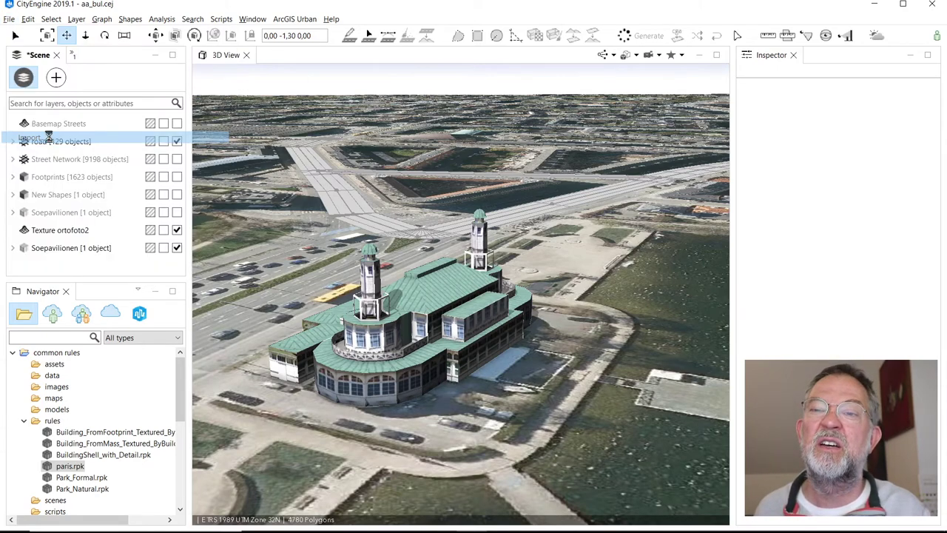
pyautogui.click(367, 204)
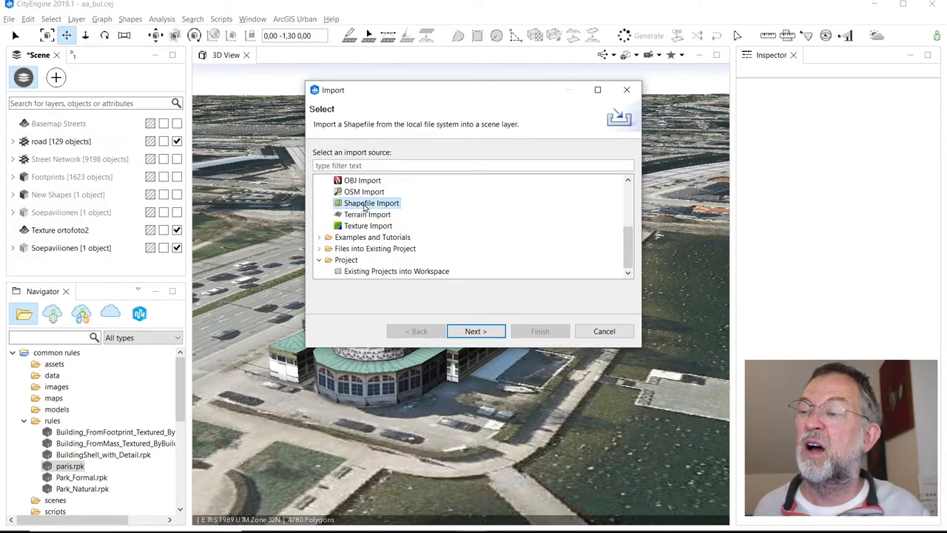
pyautogui.click(474, 332)
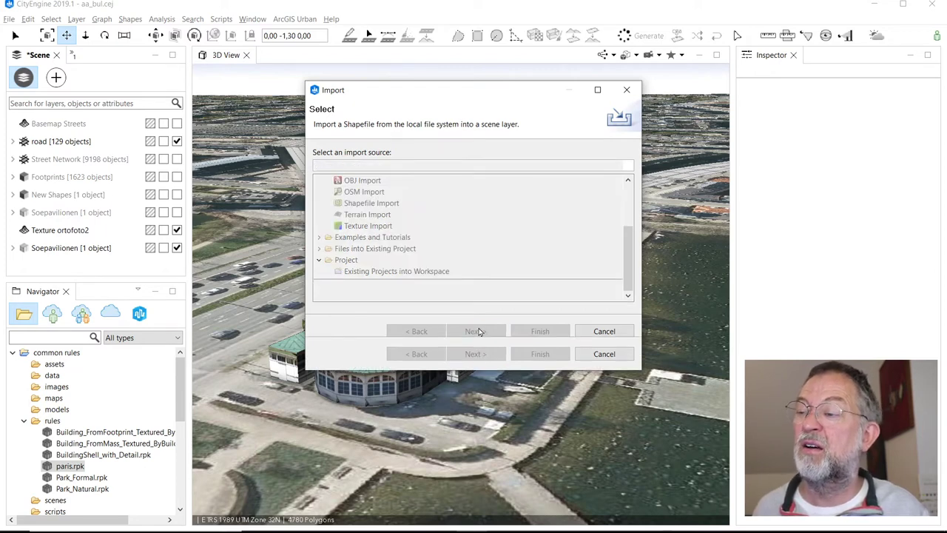
pyautogui.click(615, 189)
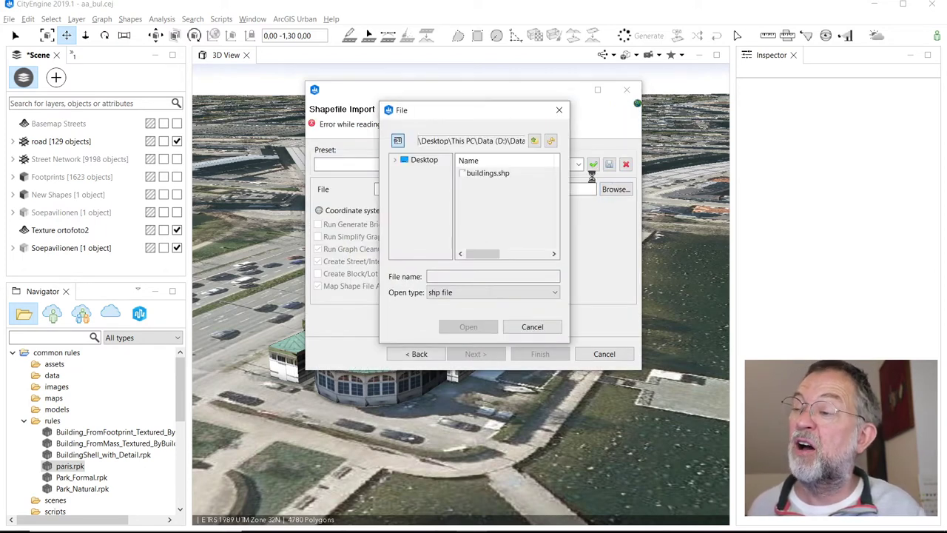
pyautogui.click(489, 173)
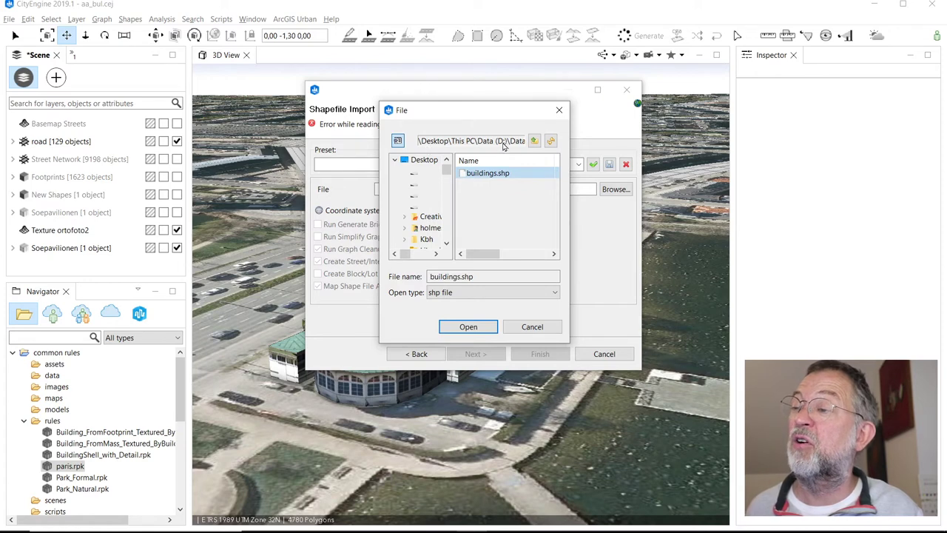
pyautogui.click(469, 327)
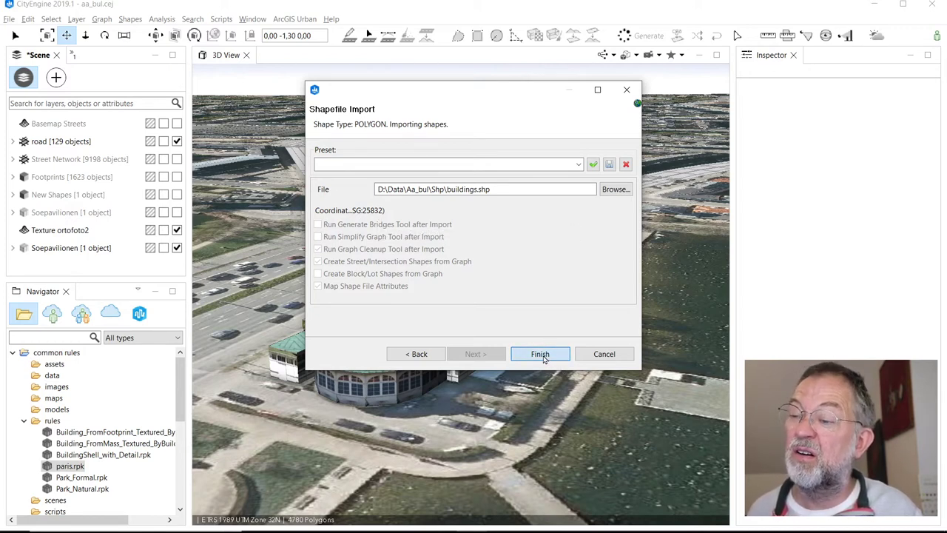
pyautogui.click(541, 355)
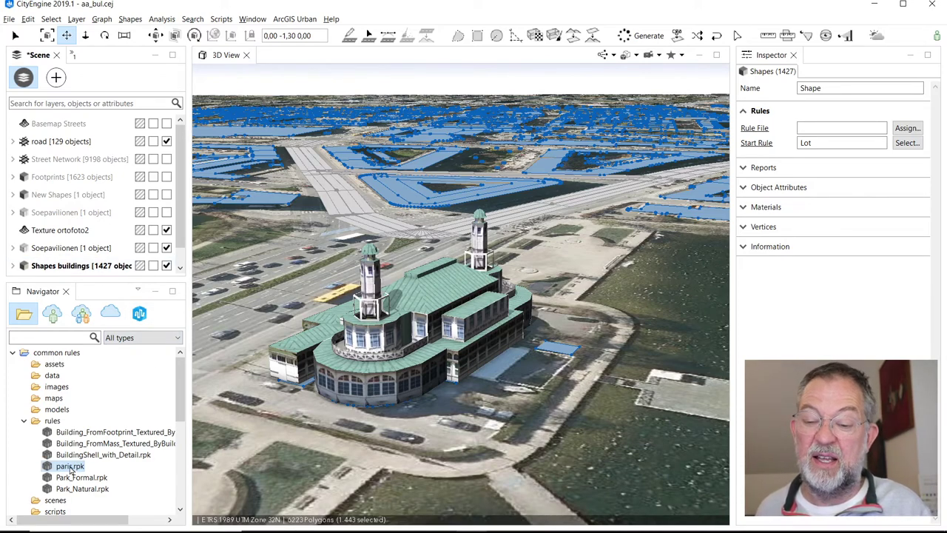
# Step: Apply the paris.rpk rule to the imported building shapes and hide the models in the 3D view
pyautogui.moveTo(70, 470); pyautogui.dragTo(381, 189)
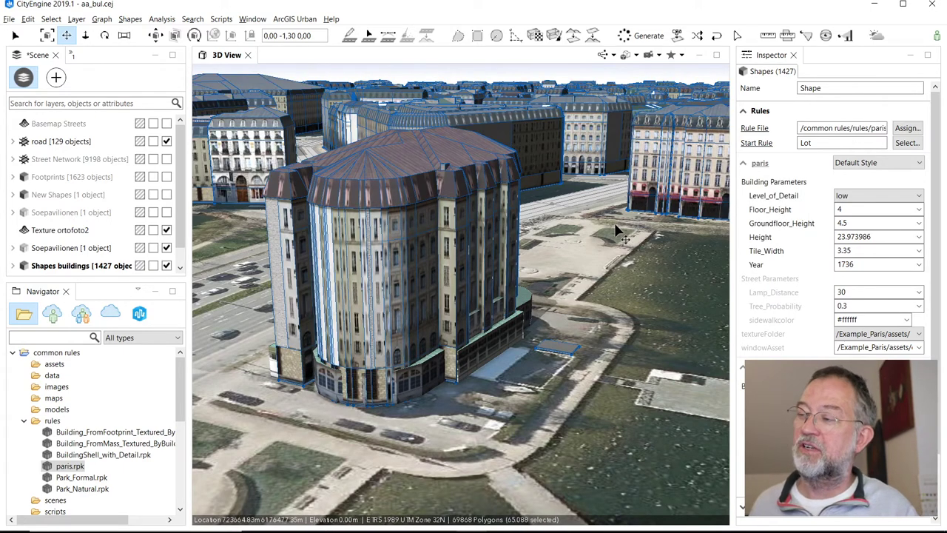
pyautogui.click(636, 56)
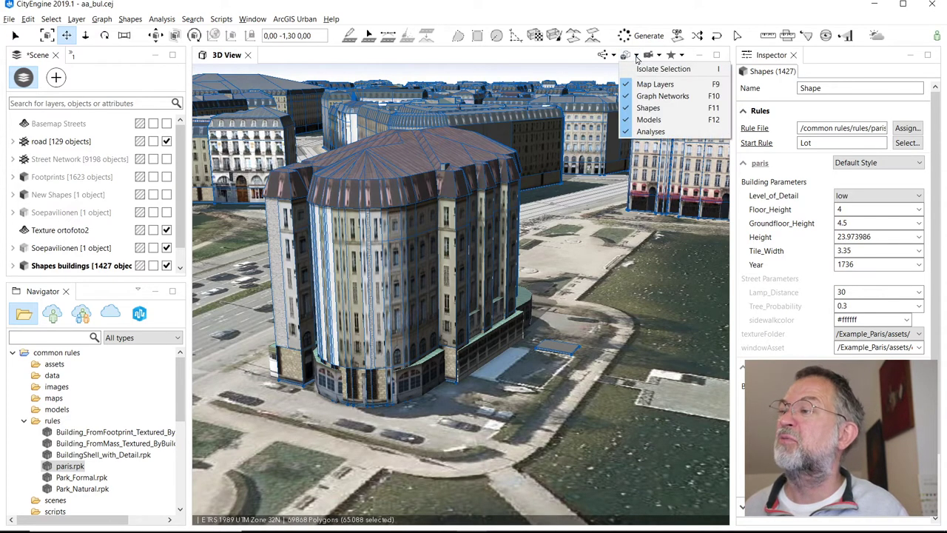
pyautogui.click(648, 120)
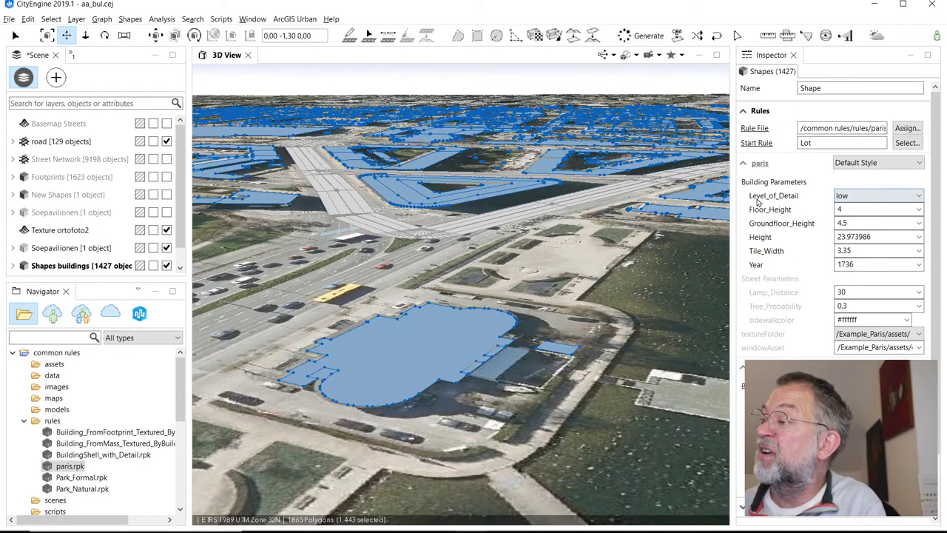
# Step: Set Level_of_Detail to high and connect the Height attribute to the _max object attribute of the Shapes buildings layer
pyautogui.click(900, 196)
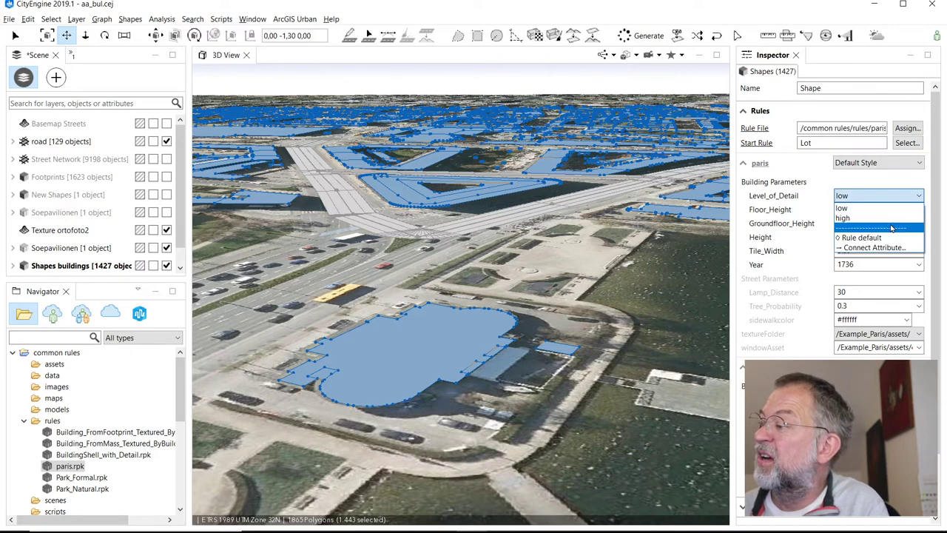
pyautogui.click(891, 228)
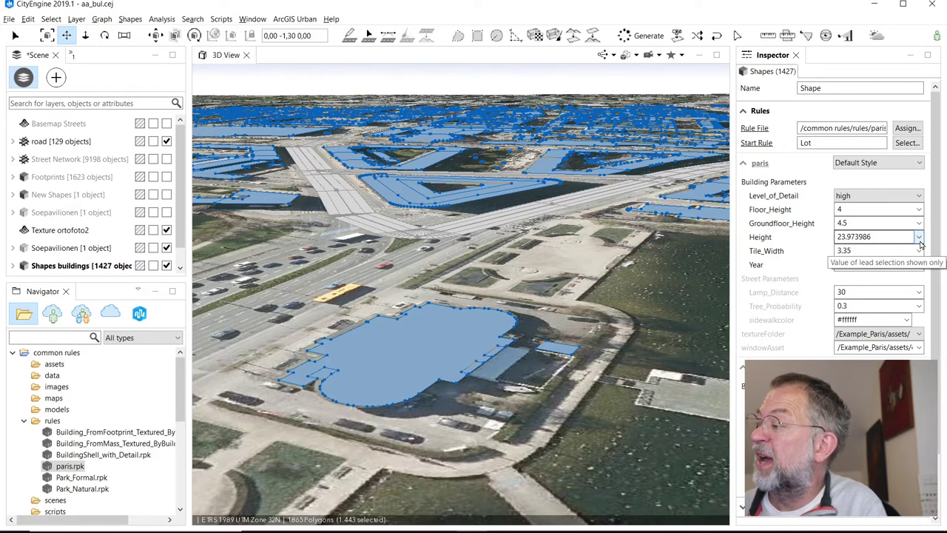
pyautogui.click(919, 238)
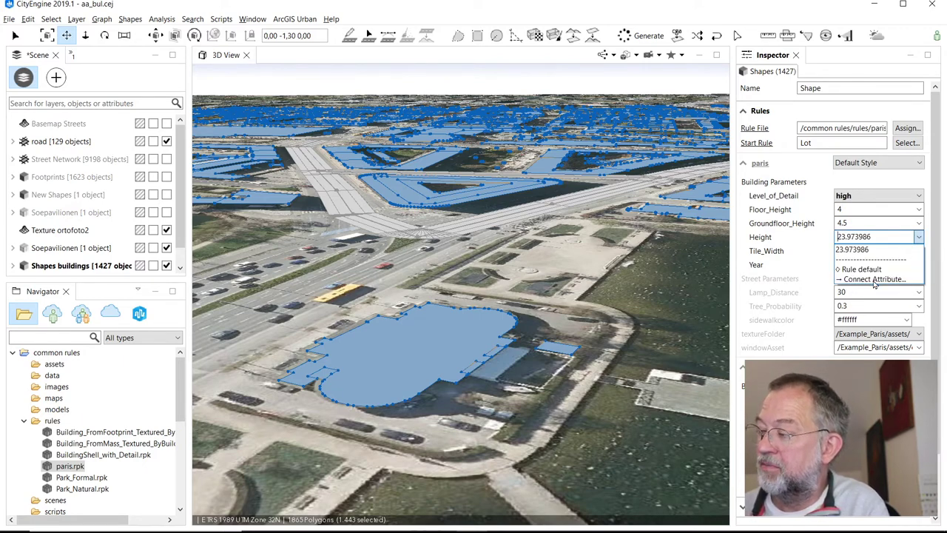
pyautogui.click(873, 280)
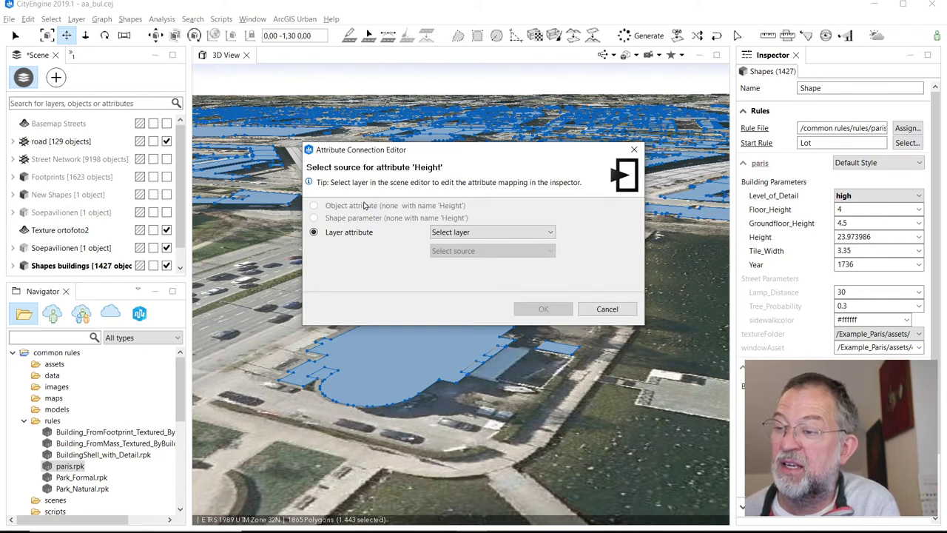
pyautogui.click(484, 231)
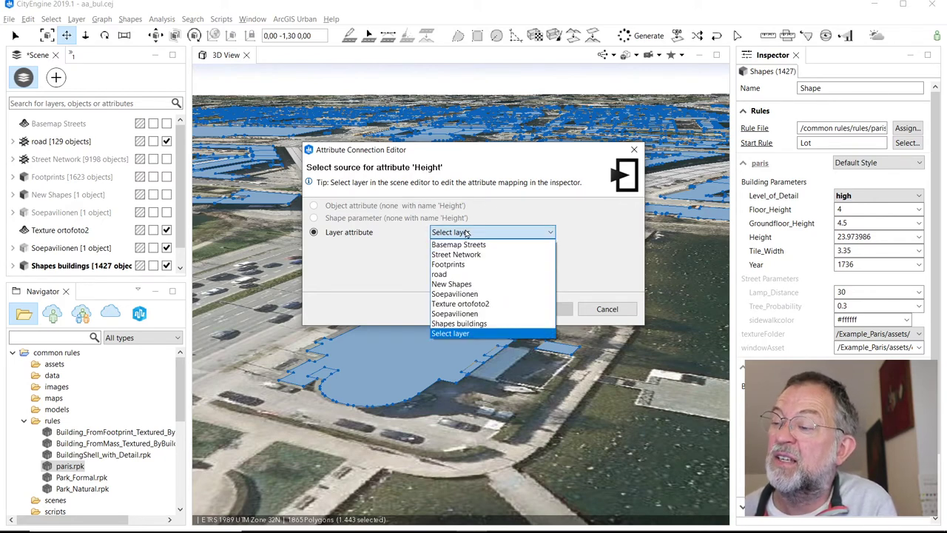
pyautogui.click(466, 325)
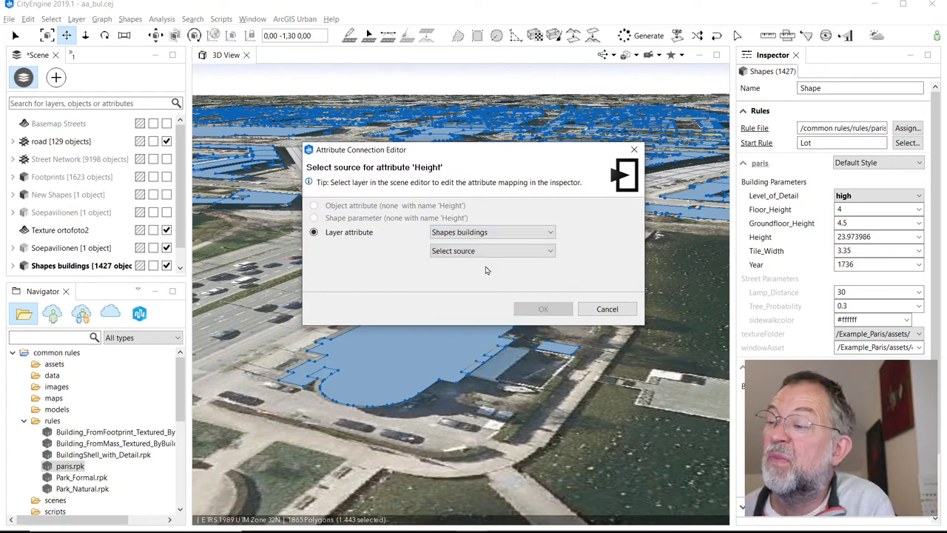
pyautogui.click(474, 251)
pyautogui.scroll(8, 472, 305)
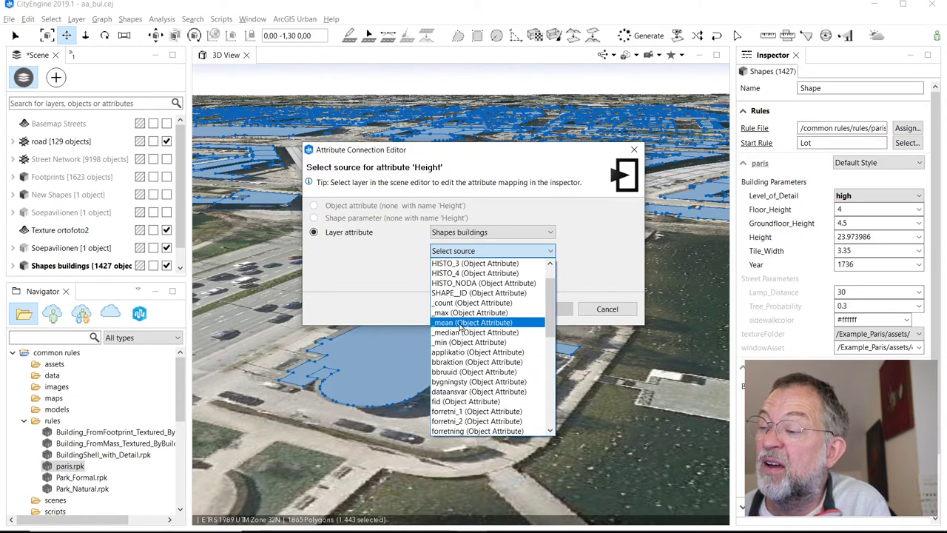
pyautogui.click(467, 312)
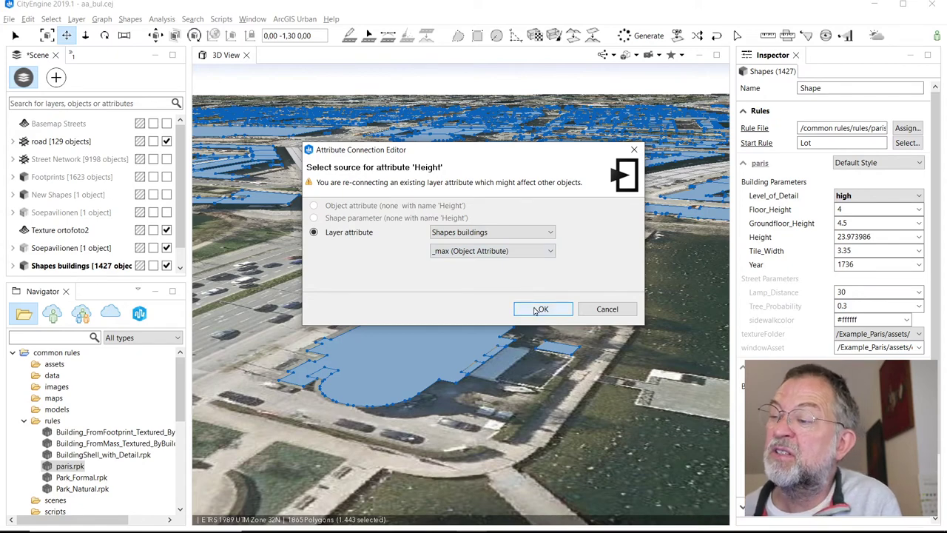
pyautogui.click(534, 309)
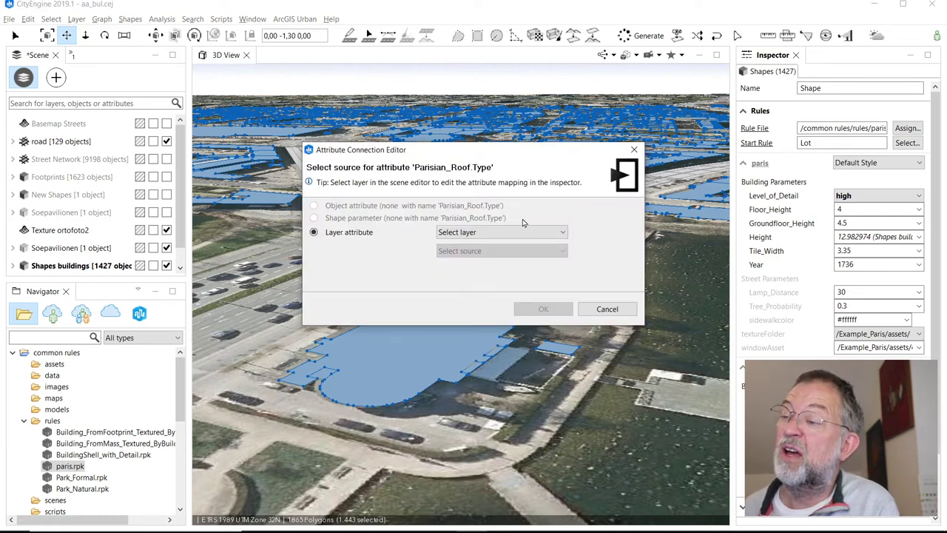
# Step: Connect the Parisian_Roof.Type attribute to the roof_class object attribute of the Shapes buildings layer
pyautogui.click(514, 232)
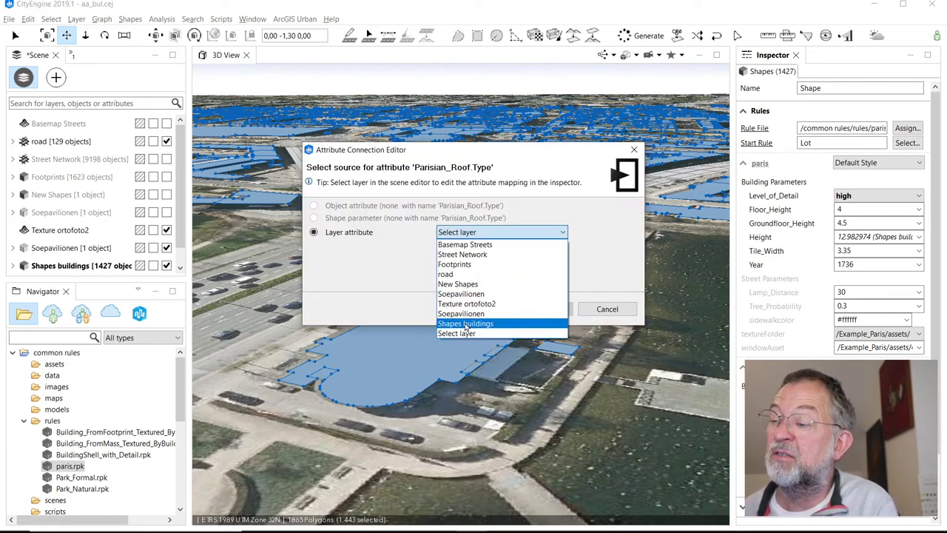
pyautogui.click(465, 325)
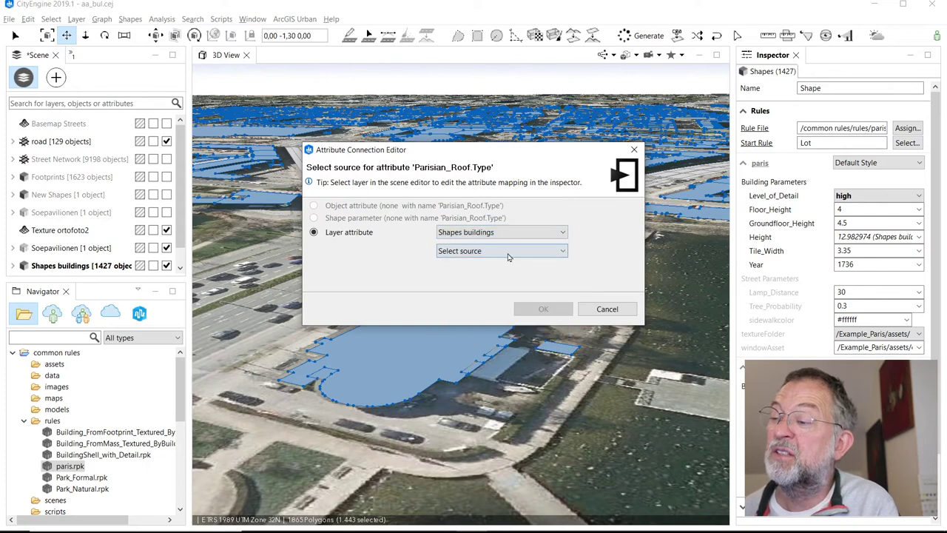
pyautogui.click(510, 252)
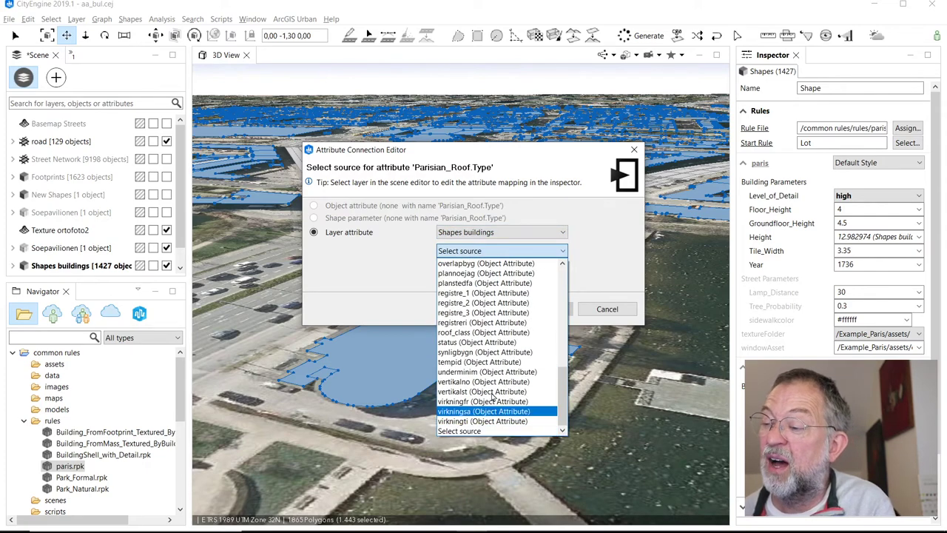
pyautogui.click(483, 332)
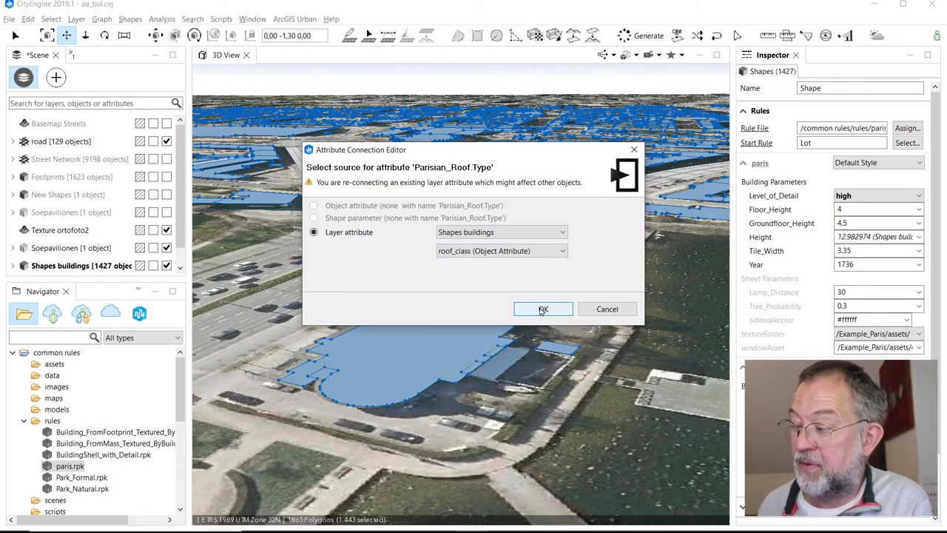
pyautogui.click(543, 310)
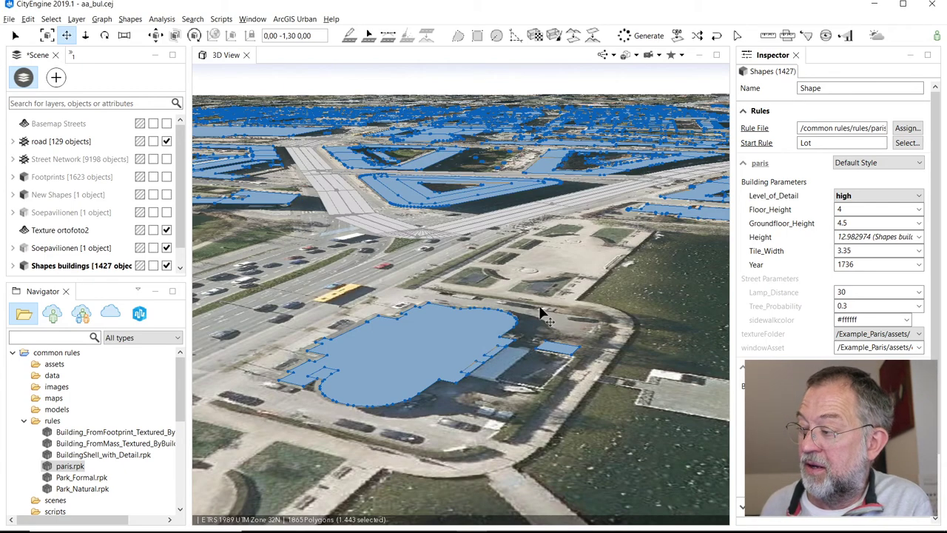
# Step: Show the models in the 3D view again, generate models for the selected building shapes and clear the selection
pyautogui.click(638, 56)
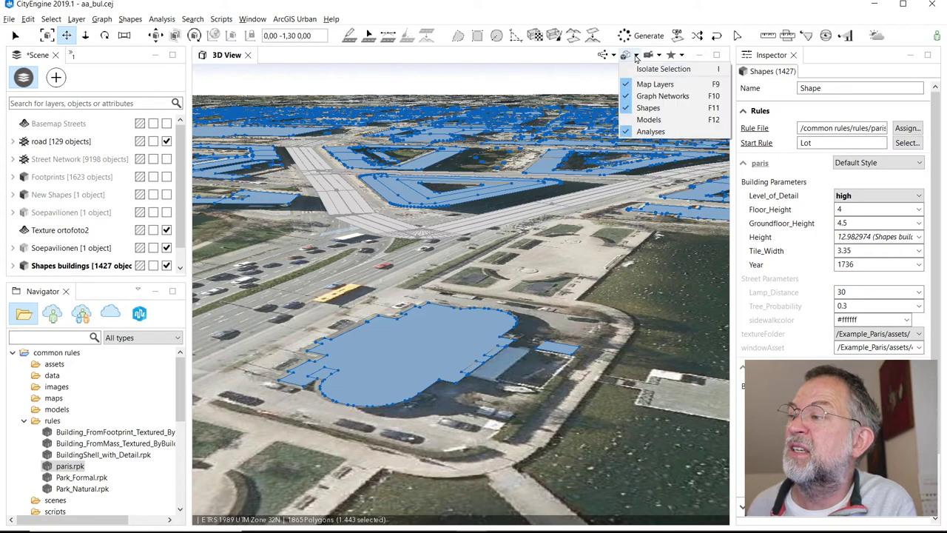
pyautogui.click(628, 121)
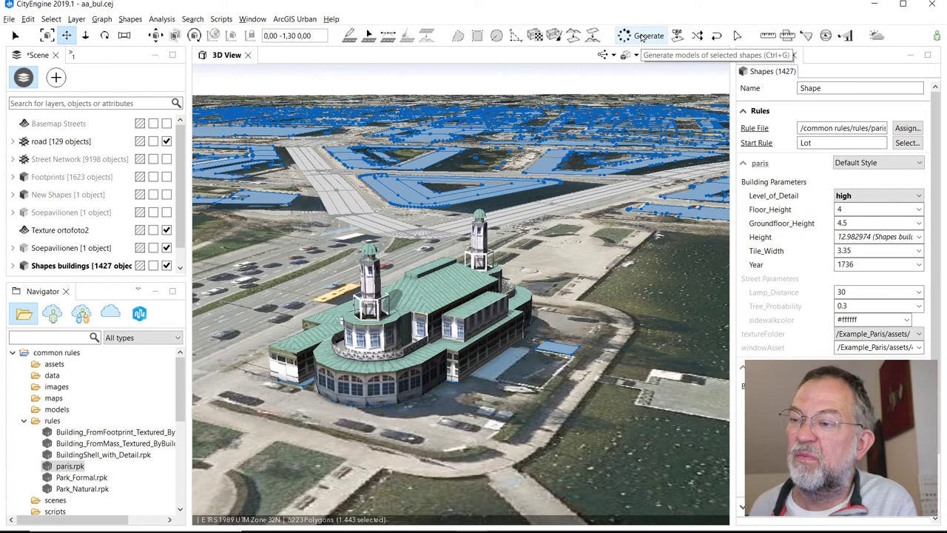
pyautogui.click(642, 37)
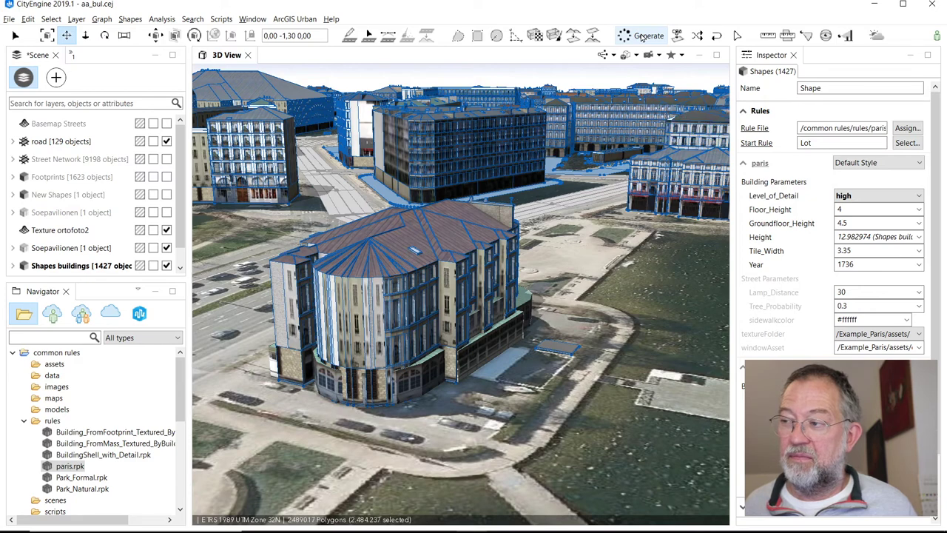
pyautogui.click(584, 227)
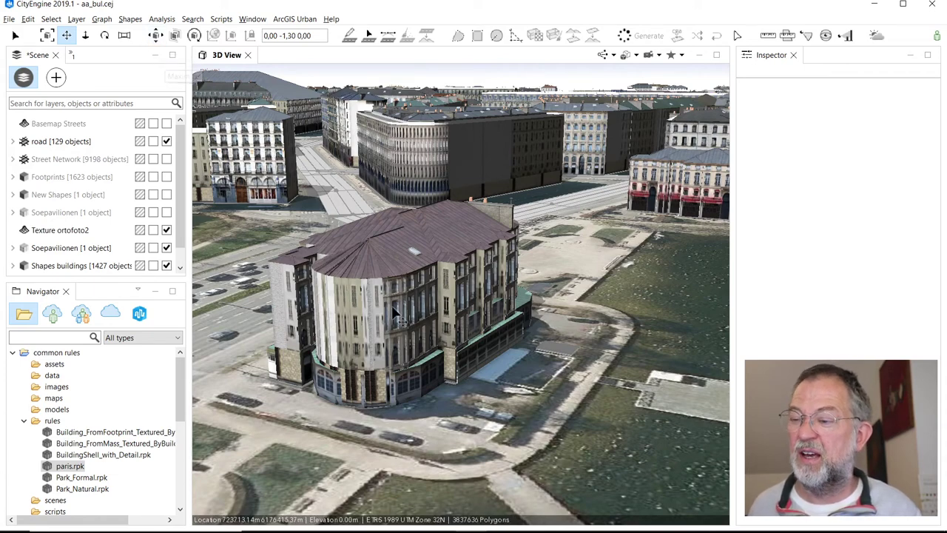
# Step: Clear the rule file of the shape whose generated building overlaps the Soepavilionen model
pyautogui.click(375, 392)
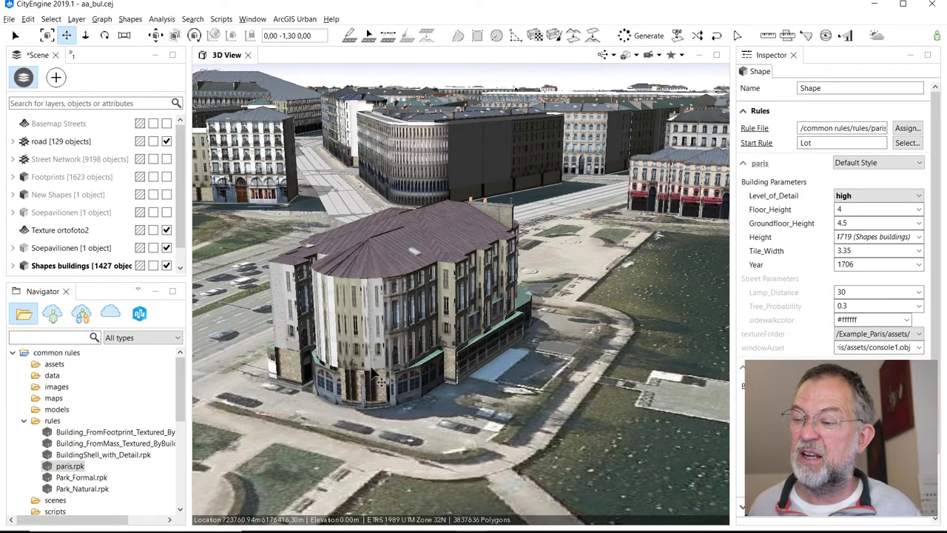
pyautogui.click(820, 127)
pyautogui.hotkey('ctrl', 'a')
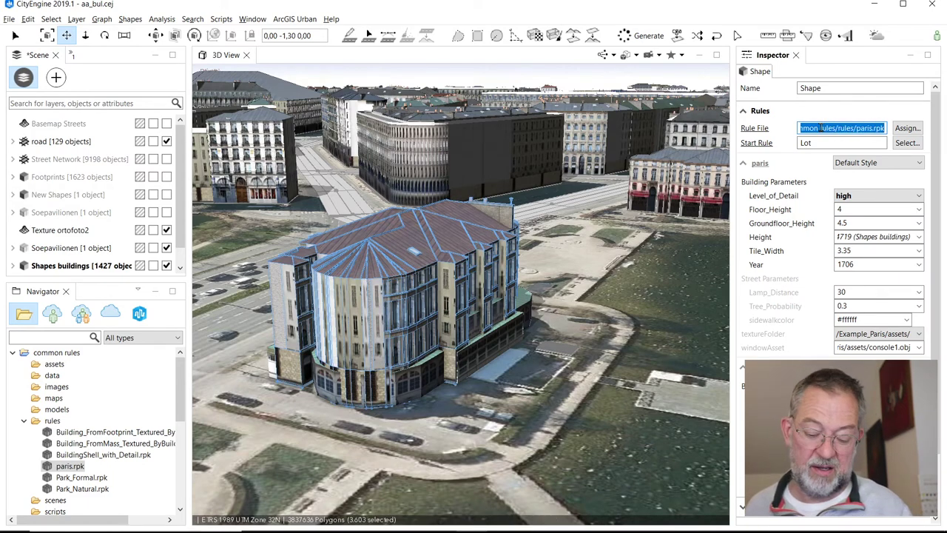
pyautogui.press('BackSpace')
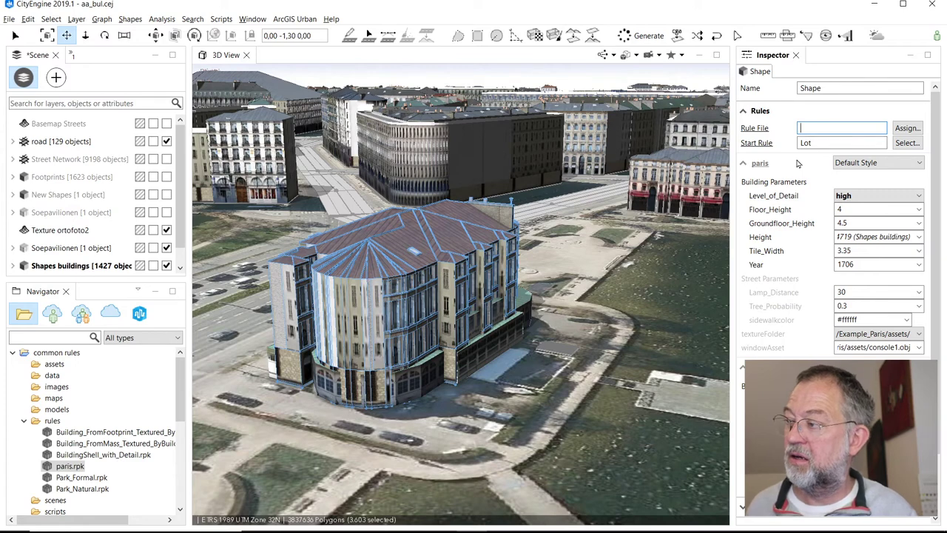
pyautogui.click(804, 143)
pyautogui.hotkey('ctrl', 'a')
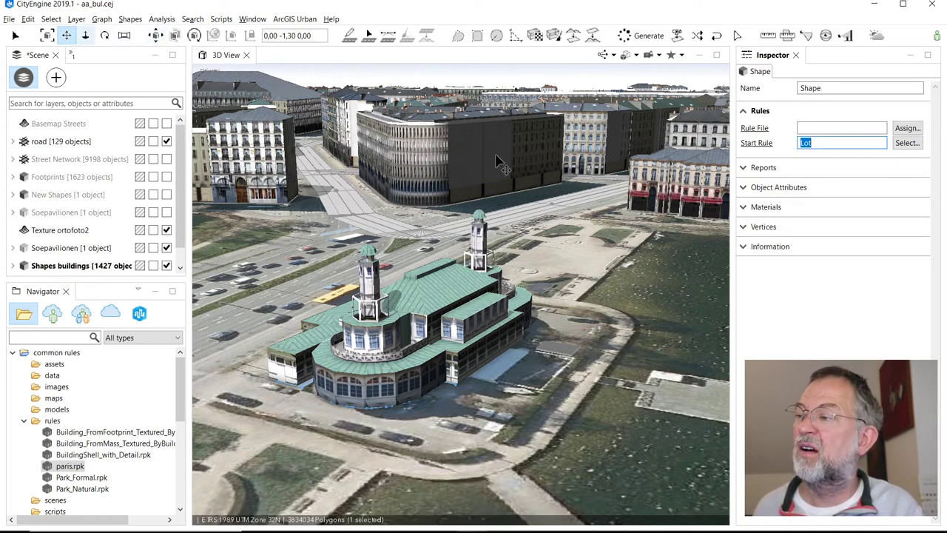
# Step: Examine the facades, heights and roof types of the generated buildings along the waterfront and the streets behind it
pyautogui.click(554, 151)
pyautogui.moveTo(434, 142); pyautogui.dragTo(44, 176)
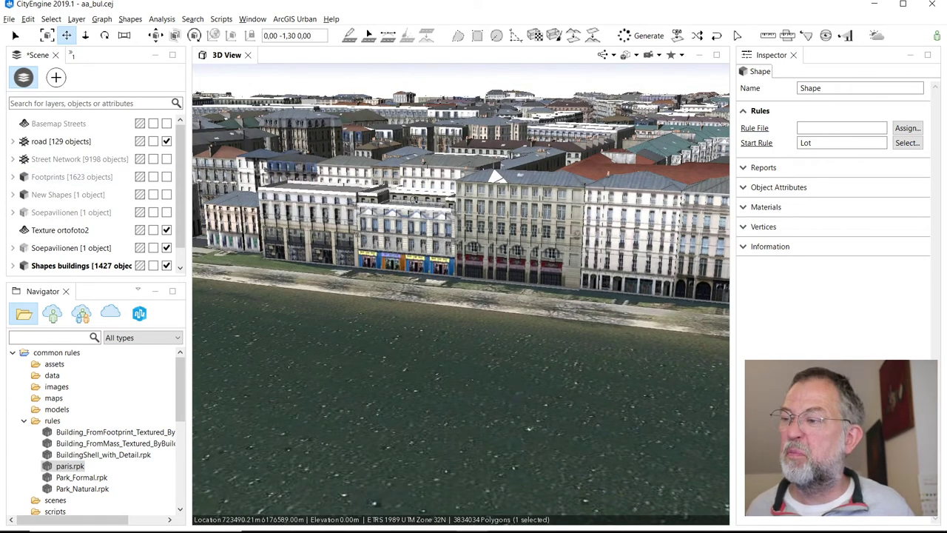
pyautogui.scroll(4, 431, 199)
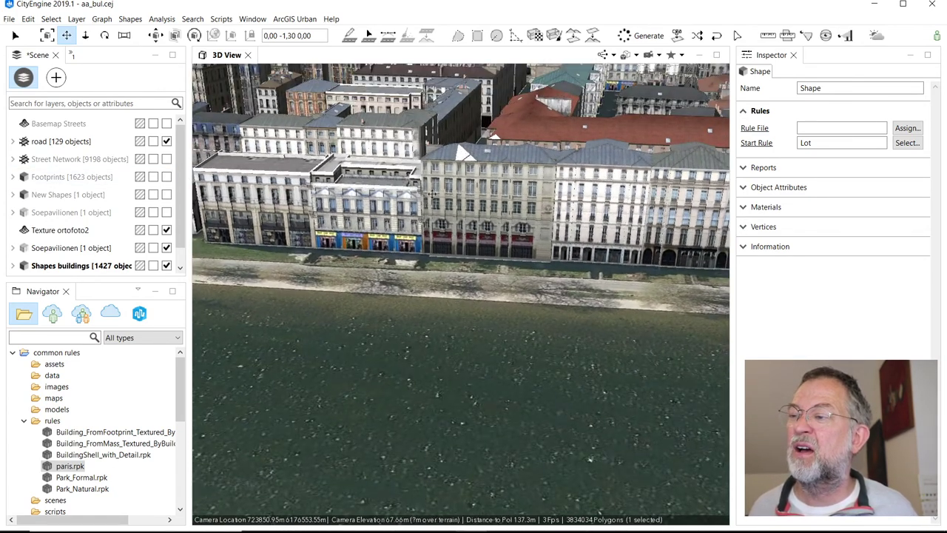
pyautogui.scroll(-5, 431, 200)
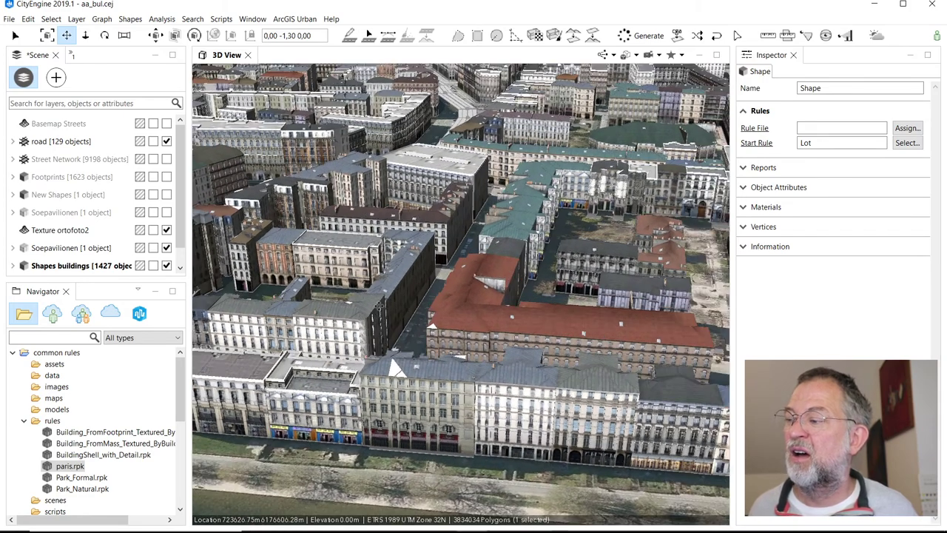
pyautogui.scroll(3, 375, 304)
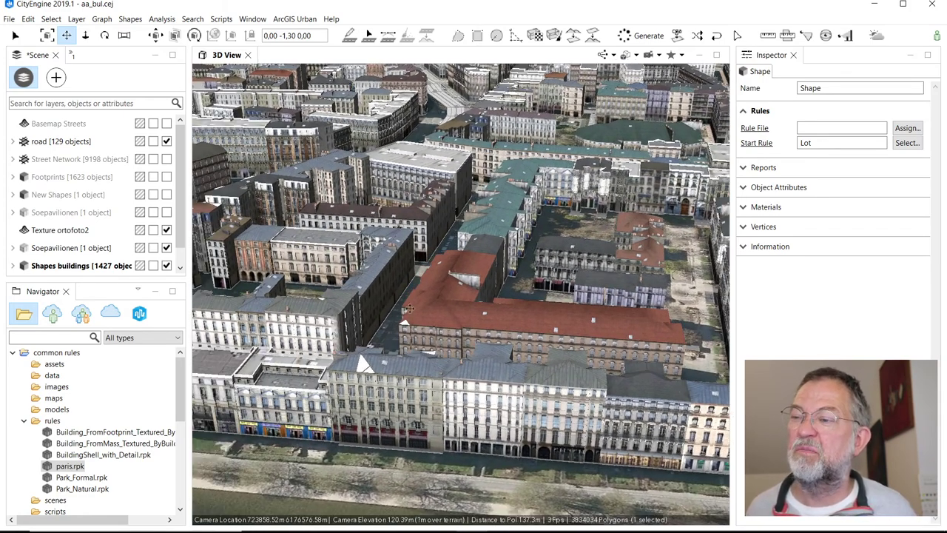
pyautogui.moveTo(408, 308); pyautogui.dragTo(505, 222, button='middle')
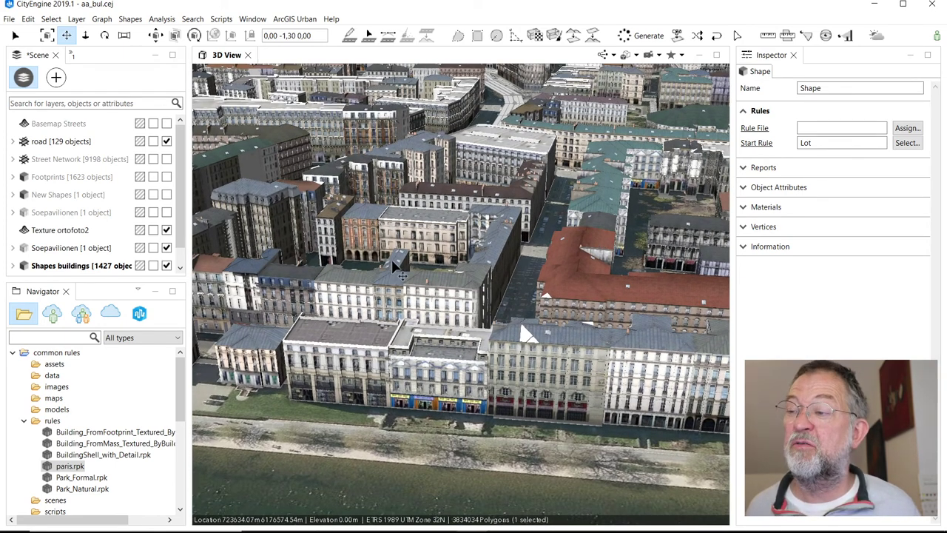
pyautogui.scroll(4, 405, 267)
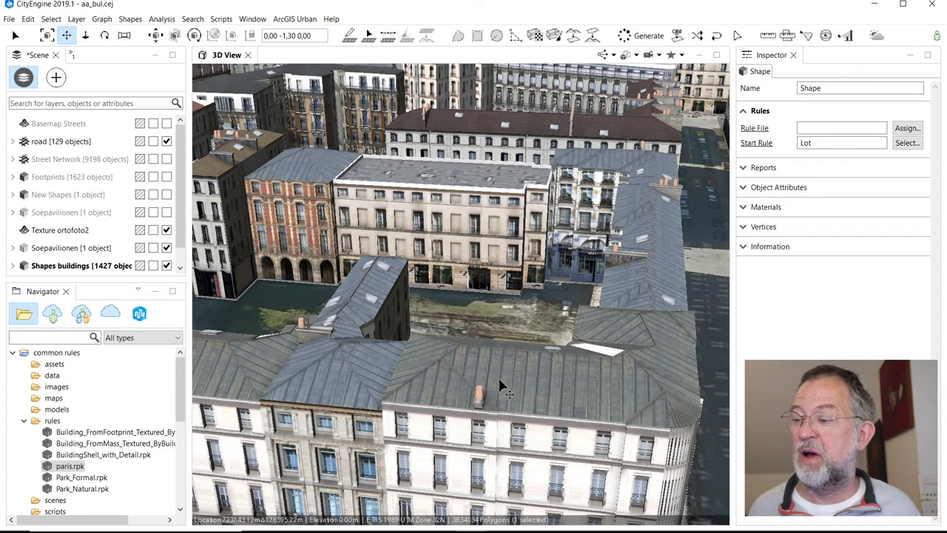
pyautogui.keyDown('alt'); pyautogui.moveTo(419, 390); pyautogui.dragTo(583, 335); pyautogui.keyUp('alt')
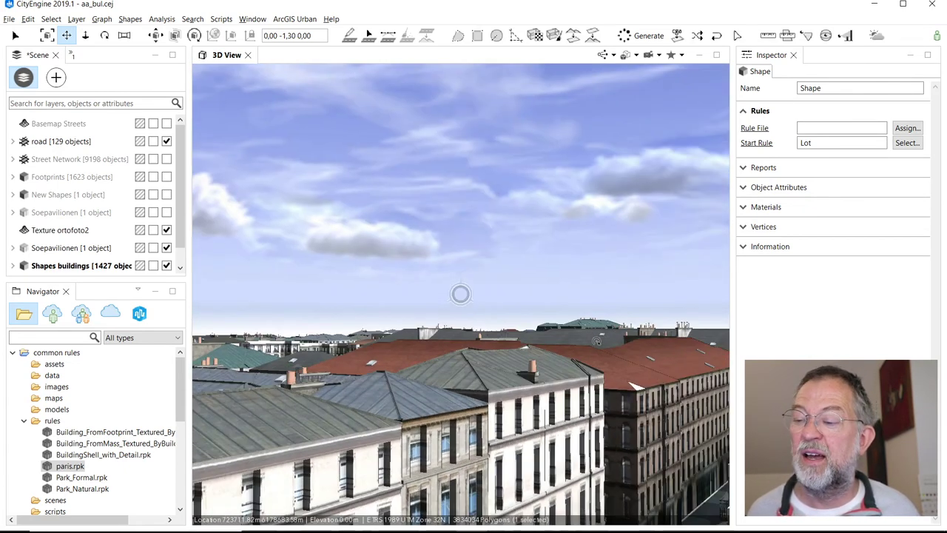
pyautogui.keyDown('alt'); pyautogui.moveTo(596, 341); pyautogui.dragTo(628, 390); pyautogui.keyUp('alt')
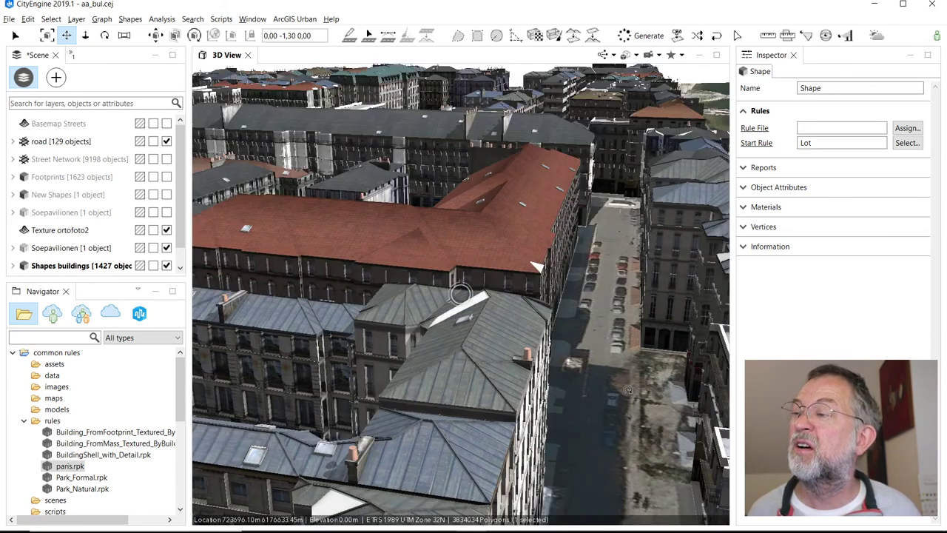
pyautogui.scroll(-5, 624, 337)
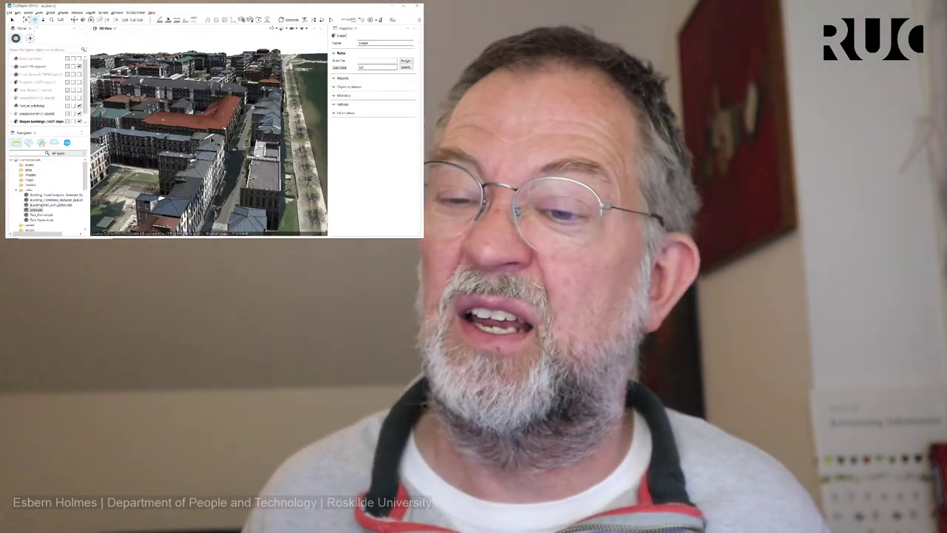
# Step: Start exporting the city scene as a 360 VR Experience
pyautogui.click(44, 120)
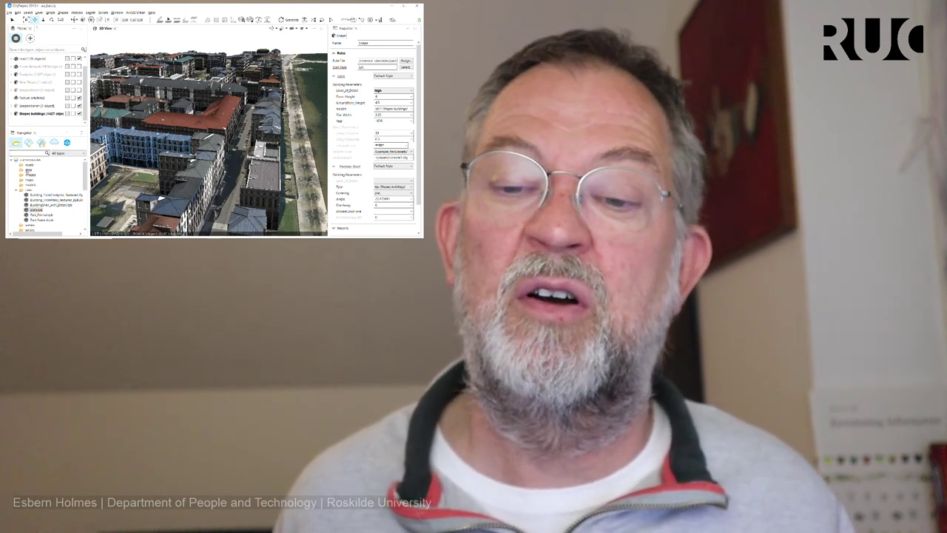
pyautogui.click(10, 12)
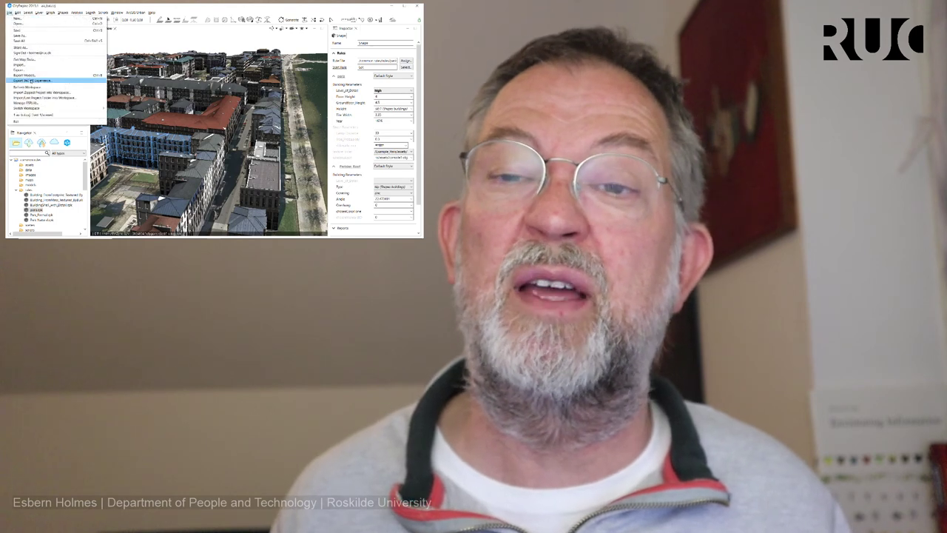